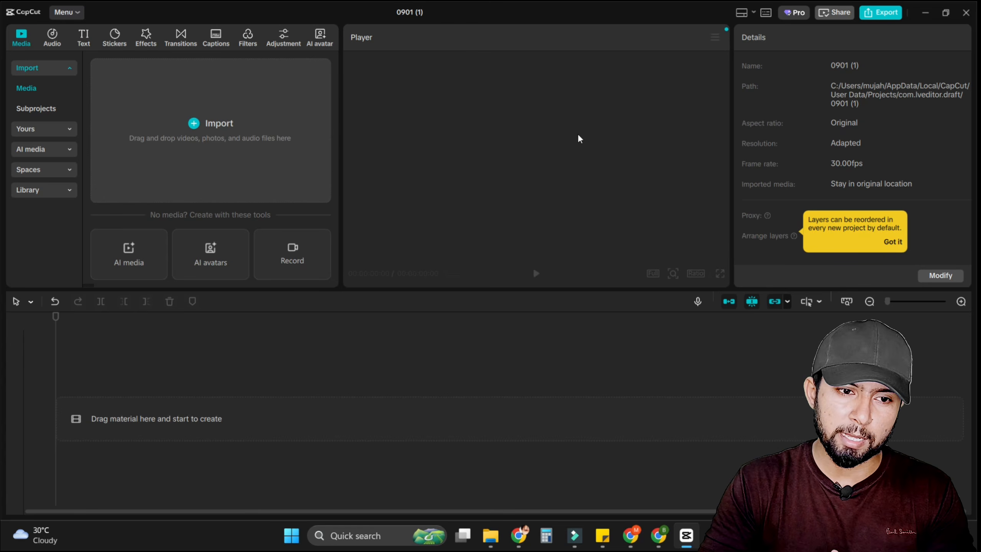
# Step: Import the forest adventure, classroom, healthy eating and fast-paced cinematic videos from the Downloads folder into the project
pyautogui.click(223, 118)
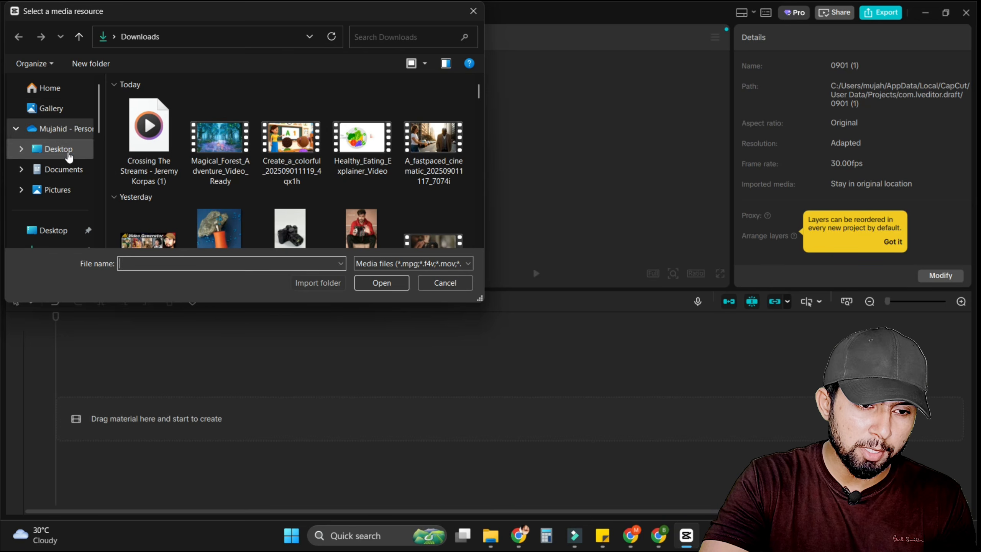
pyautogui.scroll(-2, 69, 187)
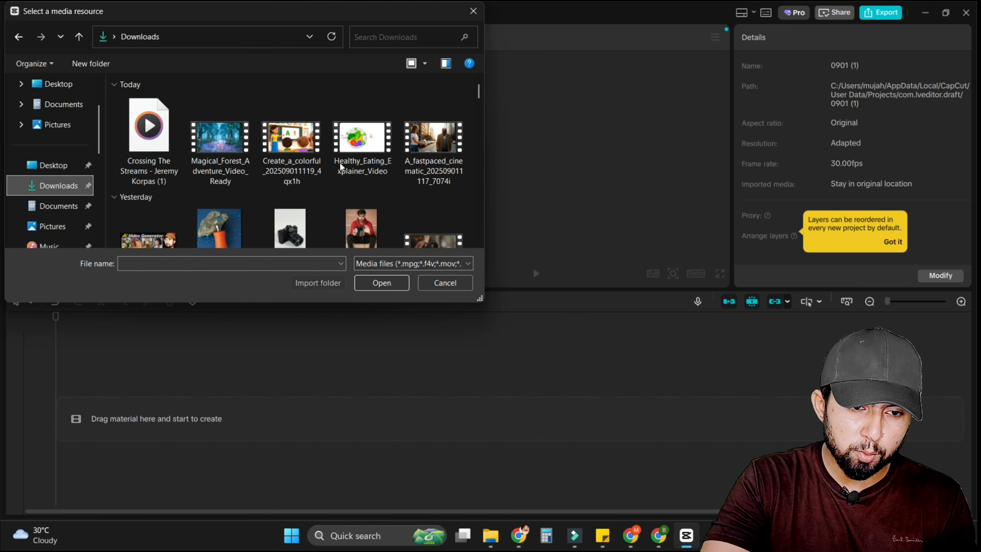
pyautogui.moveTo(471, 144); pyautogui.dragTo(221, 149)
pyautogui.click(382, 282)
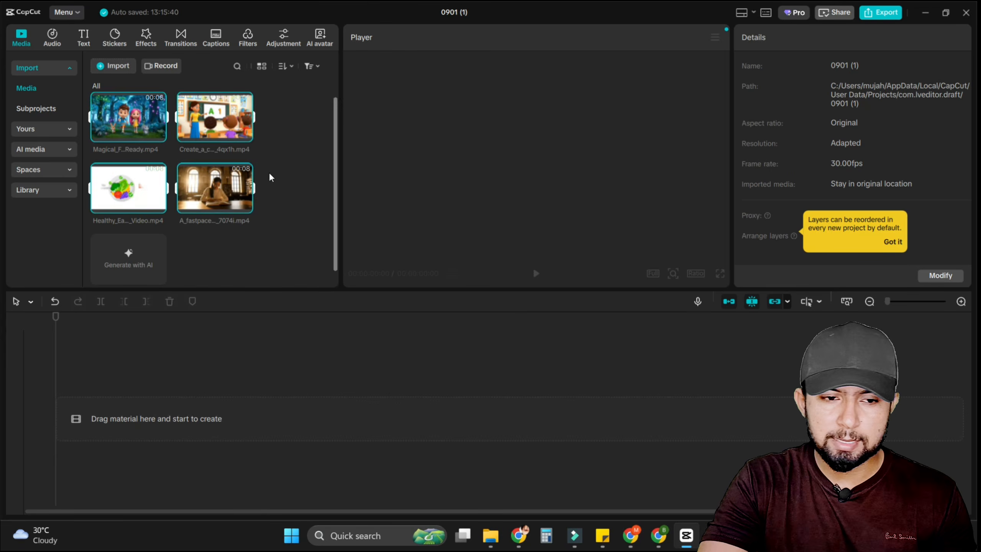
pyautogui.click(269, 172)
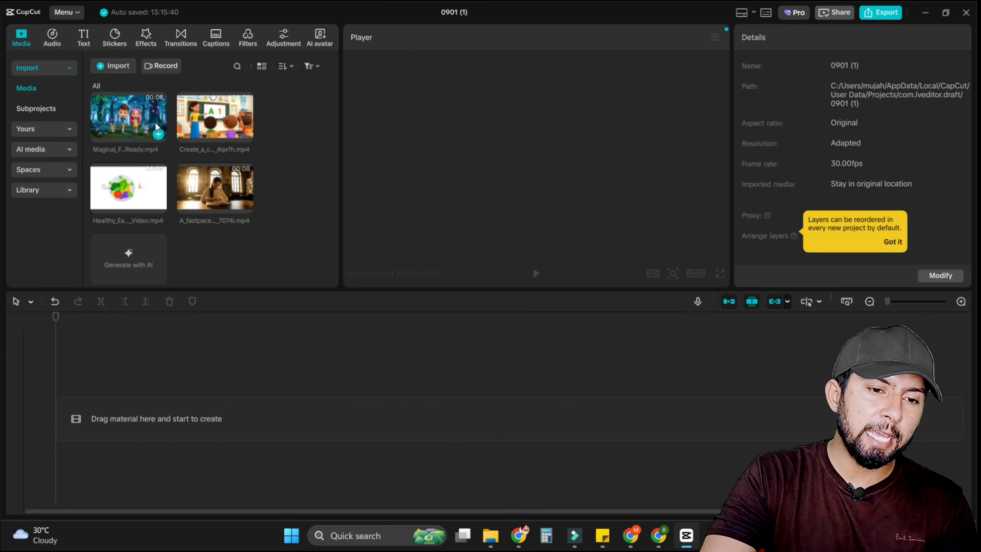
# Step: Add the Magical_Forest_Adventure_Video_Ready clip to the timeline, play it through and return the playhead to the start
pyautogui.click(159, 134)
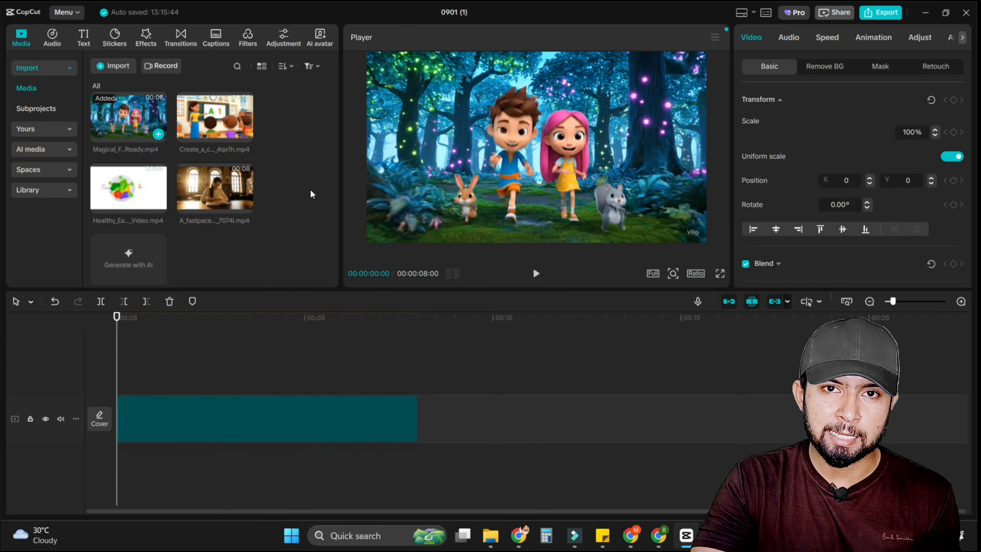
pyautogui.click(455, 226)
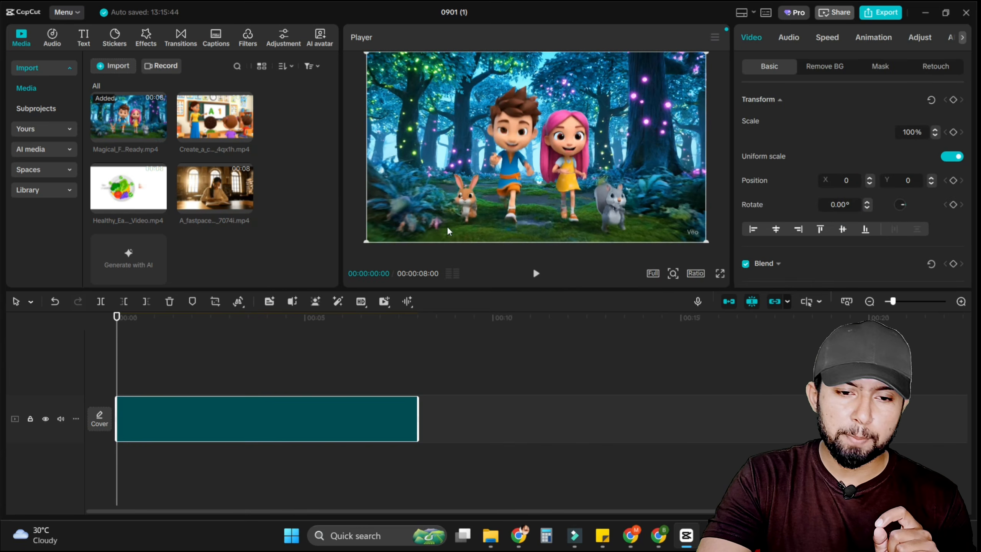
pyautogui.click(540, 275)
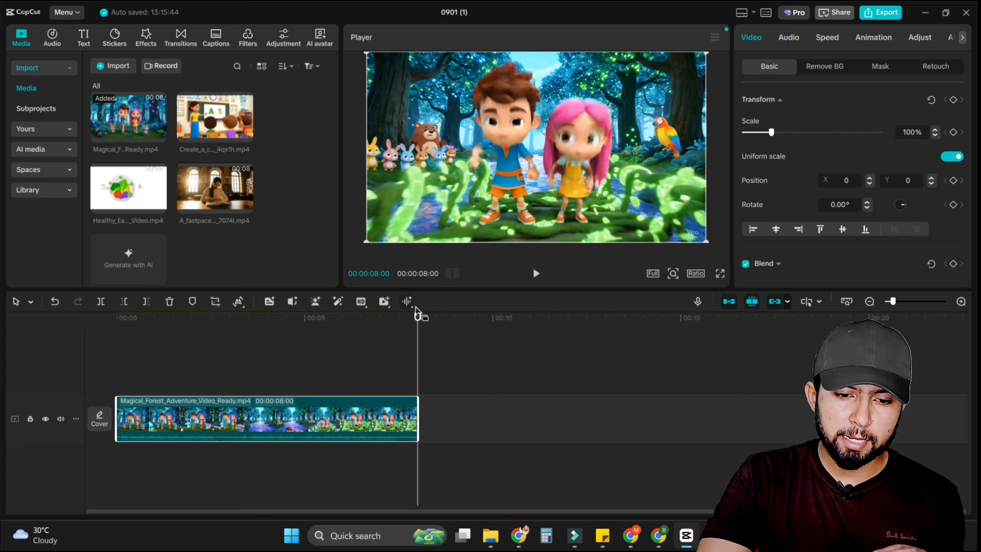
pyautogui.moveTo(417, 316); pyautogui.dragTo(116, 316)
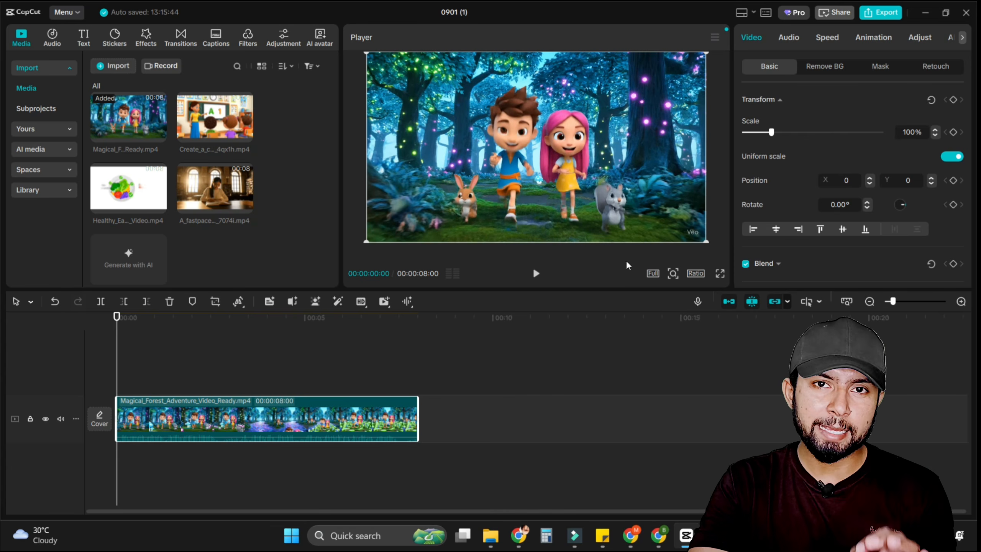
# Step: Scale the forest clip up to 117% and extract its audio onto a separate track
pyautogui.moveTo(771, 132); pyautogui.dragTo(776, 135)
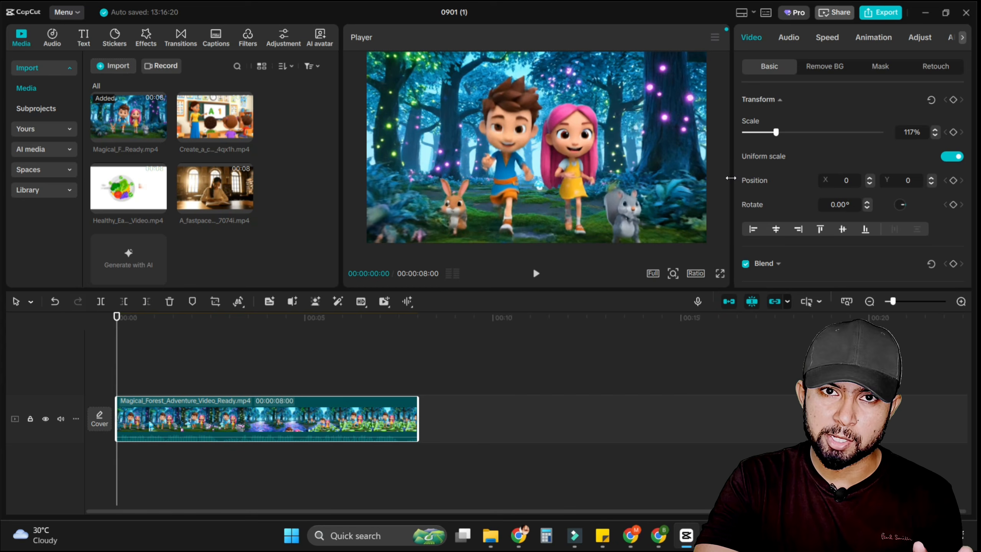
pyautogui.rightClick(325, 422)
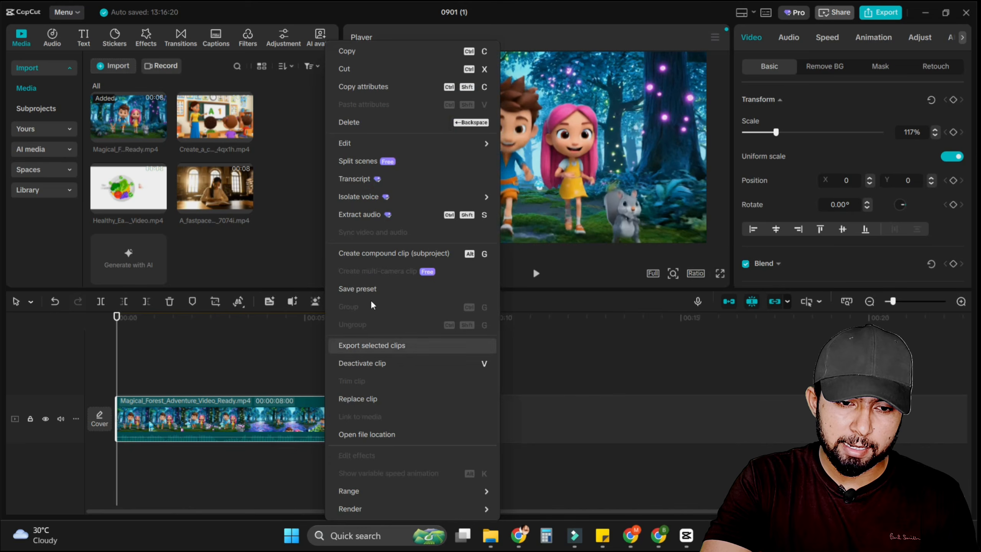
pyautogui.click(382, 215)
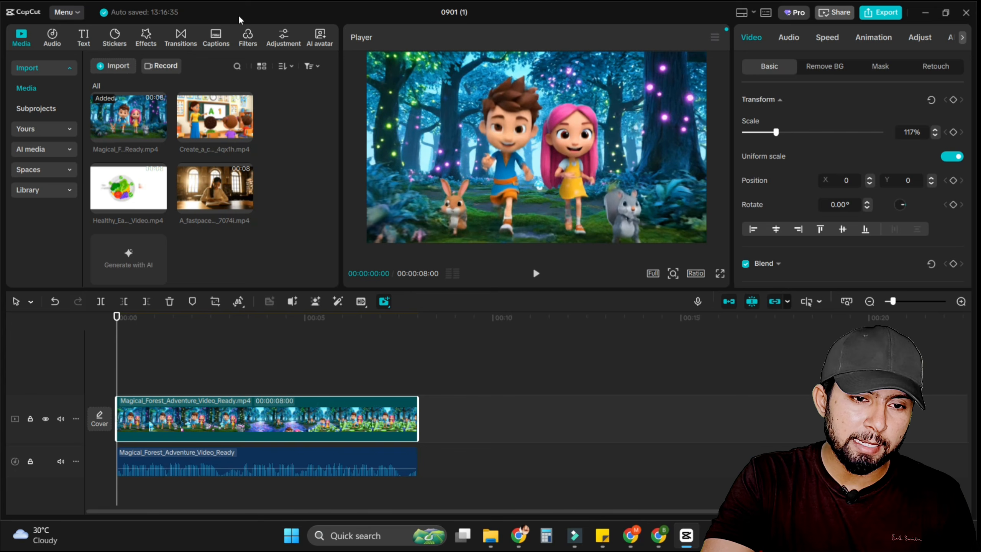
# Step: Preview the featured filters, add Brighten above the forest clip and stretch it over the clip's full length
pyautogui.click(247, 36)
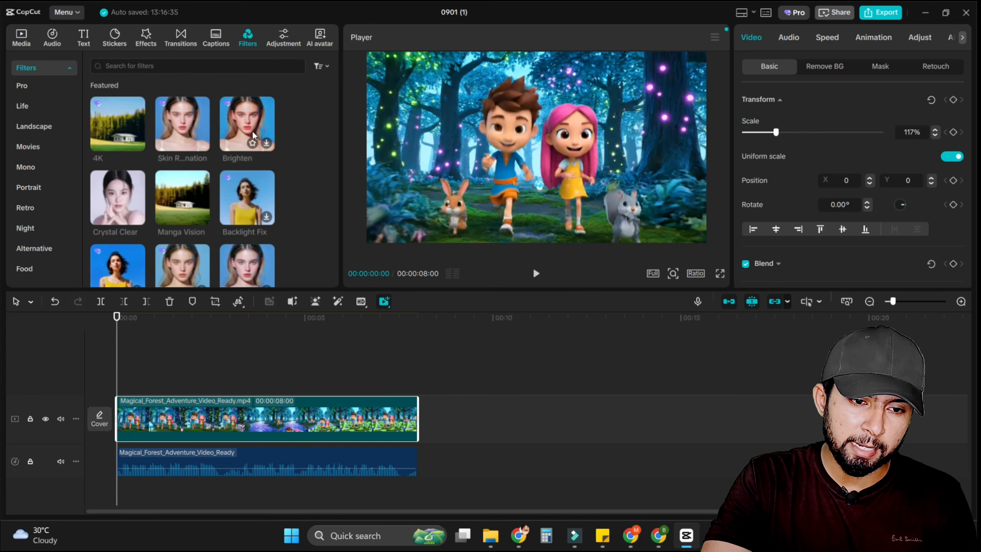
pyautogui.click(204, 126)
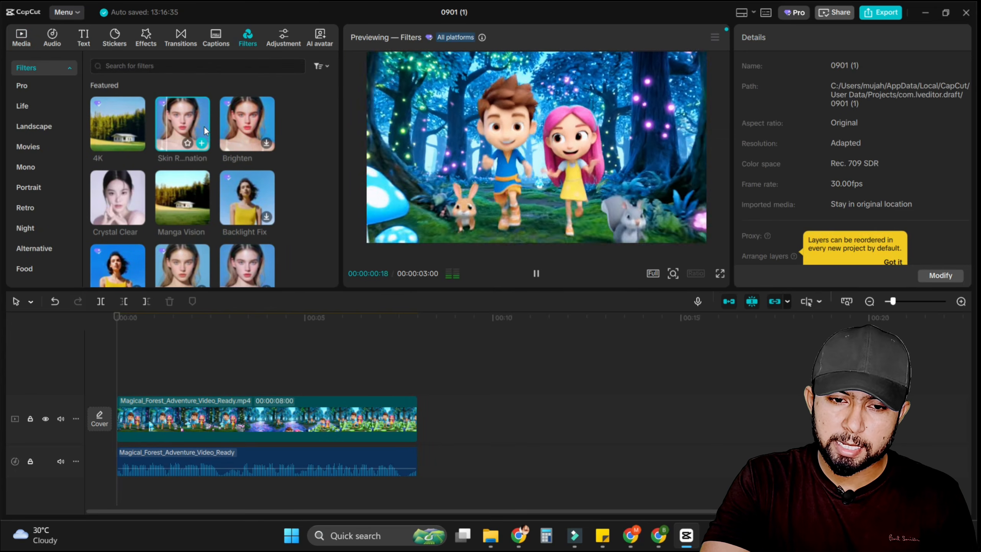
pyautogui.click(223, 133)
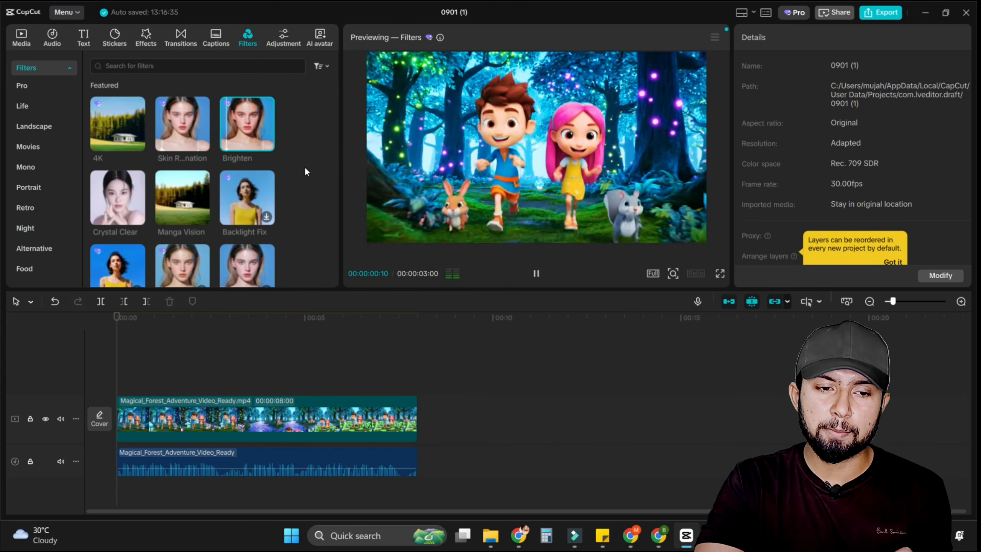
pyautogui.moveTo(268, 149); pyautogui.dragTo(149, 386)
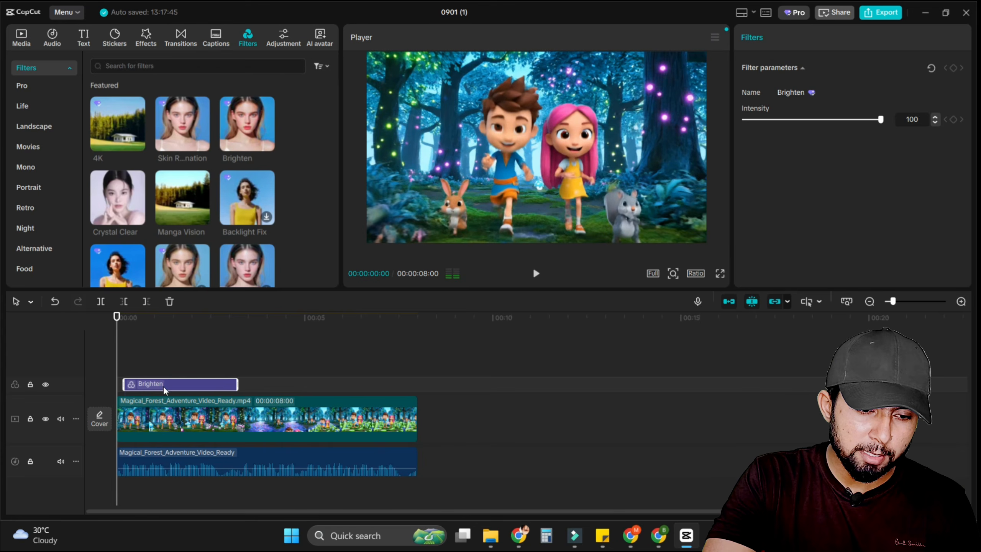
pyautogui.click(164, 387)
pyautogui.moveTo(230, 389); pyautogui.dragTo(418, 385)
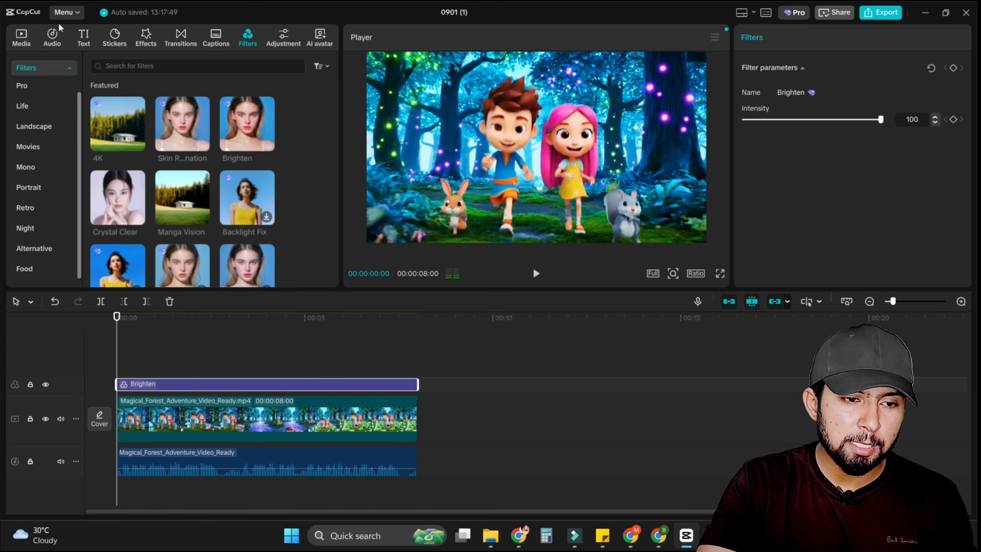
# Step: Add a default text layer spanning the whole forest clip and move it to the lower part of the frame
pyautogui.click(83, 37)
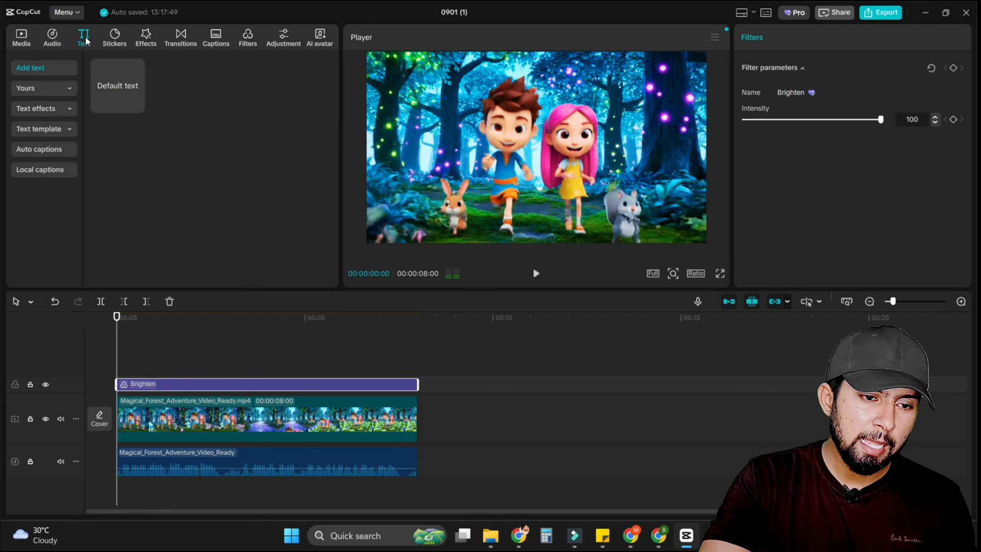
pyautogui.click(137, 104)
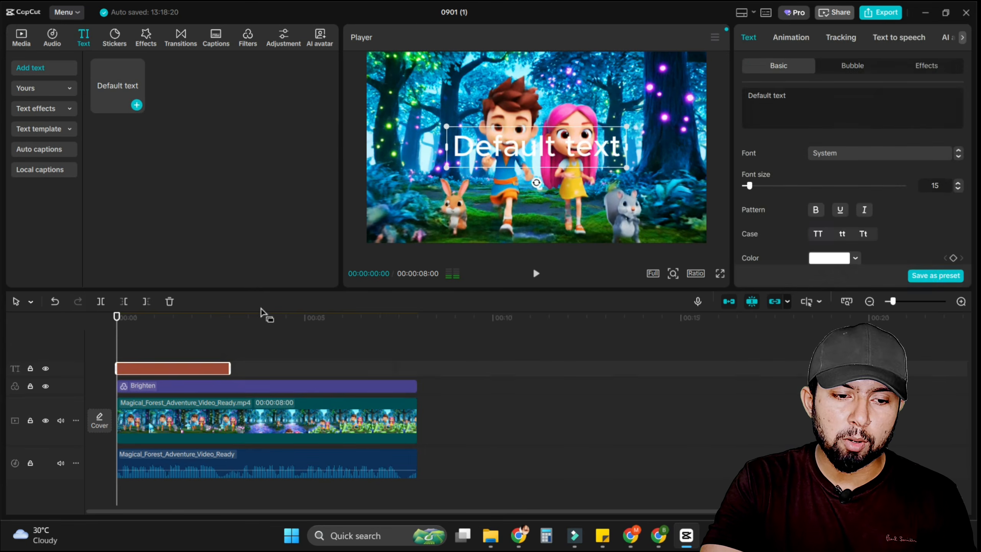
pyautogui.moveTo(231, 368); pyautogui.dragTo(418, 369)
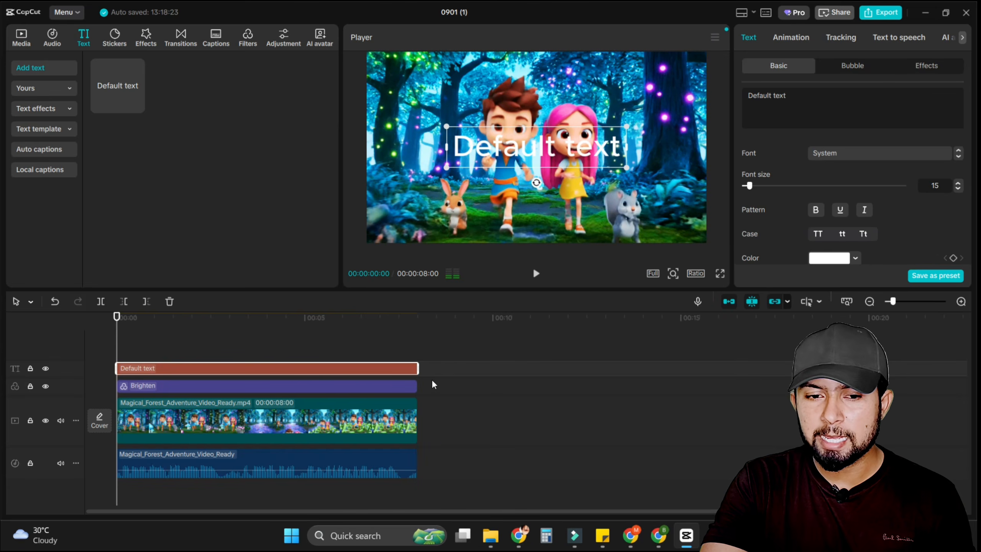
pyautogui.moveTo(524, 162); pyautogui.dragTo(525, 221)
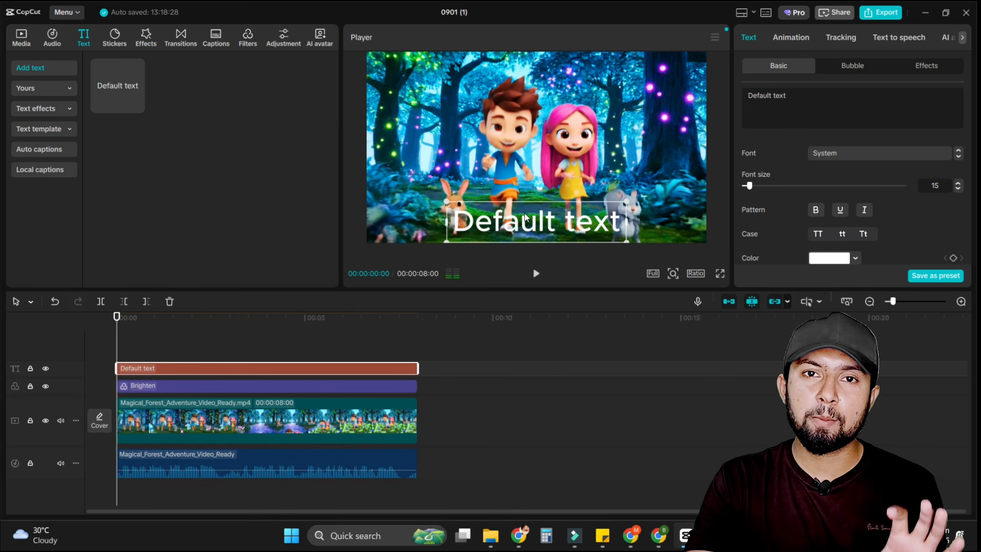
# Step: Switch to Chrome and copy "Every new journey is a new story!" from the translation in the Veo3 video prompts ChatGPT chat
pyautogui.click(659, 536)
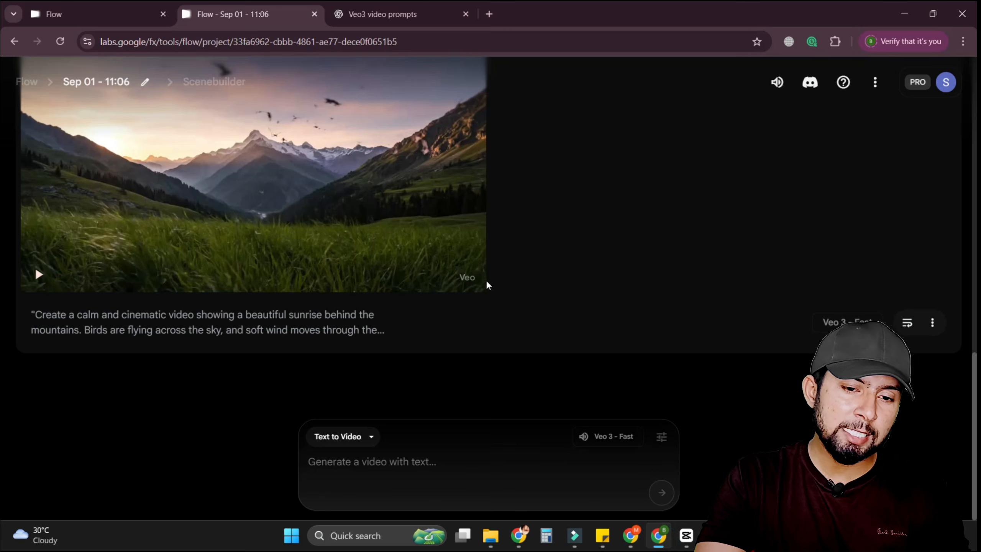
pyautogui.click(381, 19)
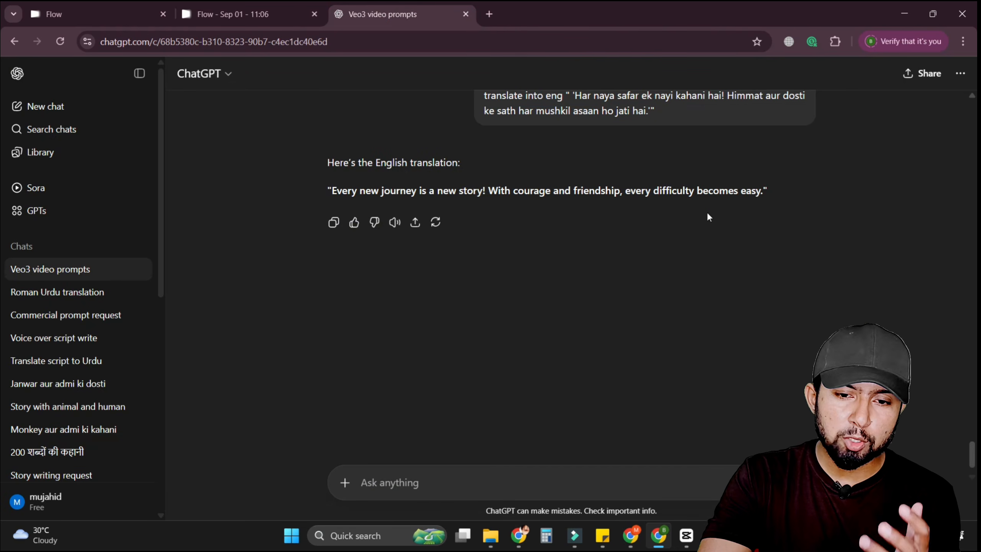
pyautogui.moveTo(781, 194); pyautogui.dragTo(331, 193)
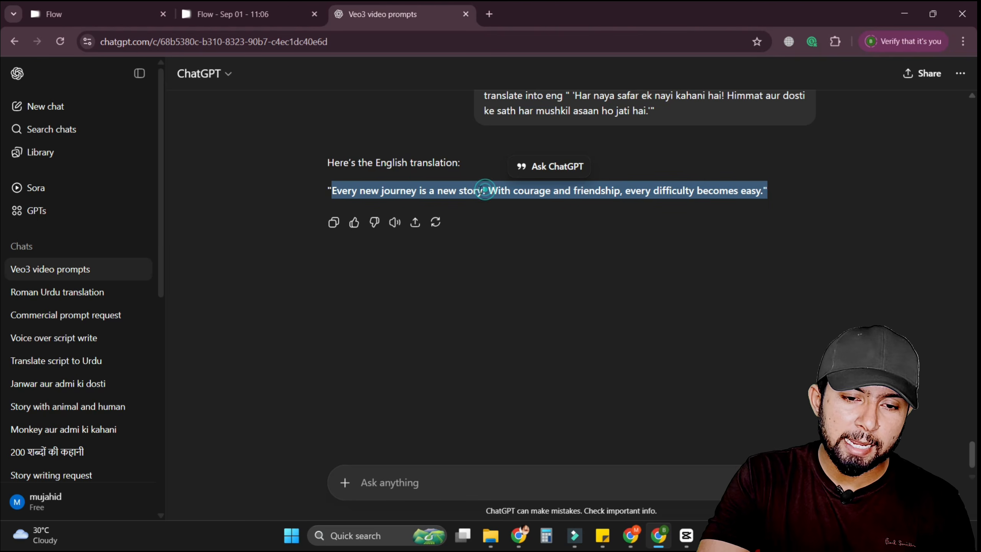
pyautogui.moveTo(480, 191); pyautogui.dragTo(414, 193)
pyautogui.click(506, 205)
pyautogui.moveTo(486, 193); pyautogui.dragTo(333, 190)
pyautogui.hotkey('ctrl', 'c')
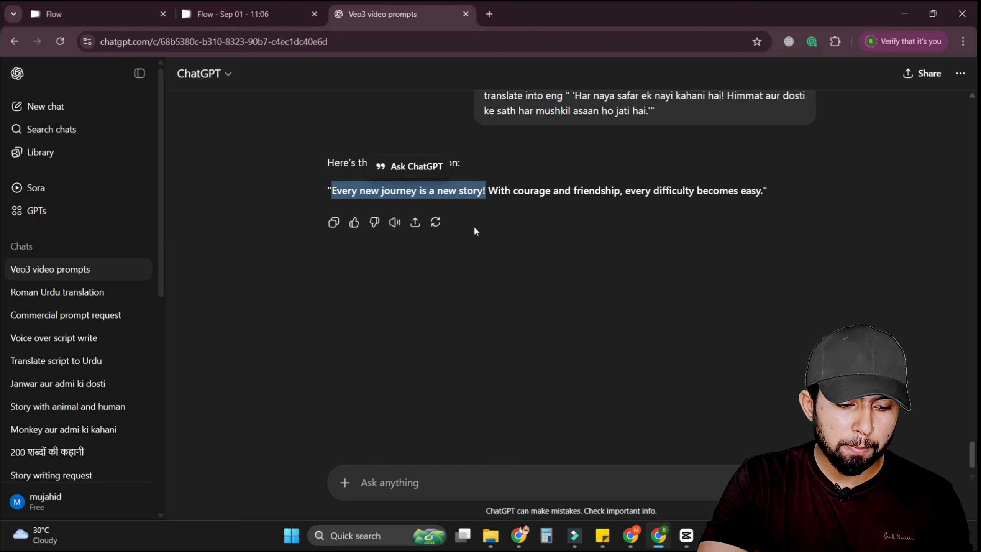
# Step: Return to CapCut and replace the placeholder text with the copied sentence "Every new journey is a new story!"
pyautogui.click(687, 536)
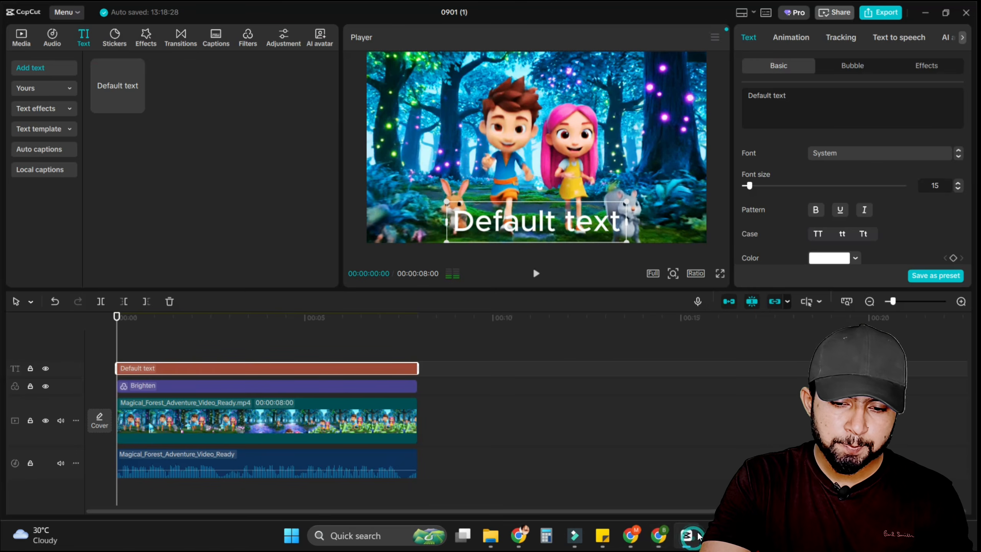
pyautogui.click(808, 93)
pyautogui.hotkey('ctrl', 'a')
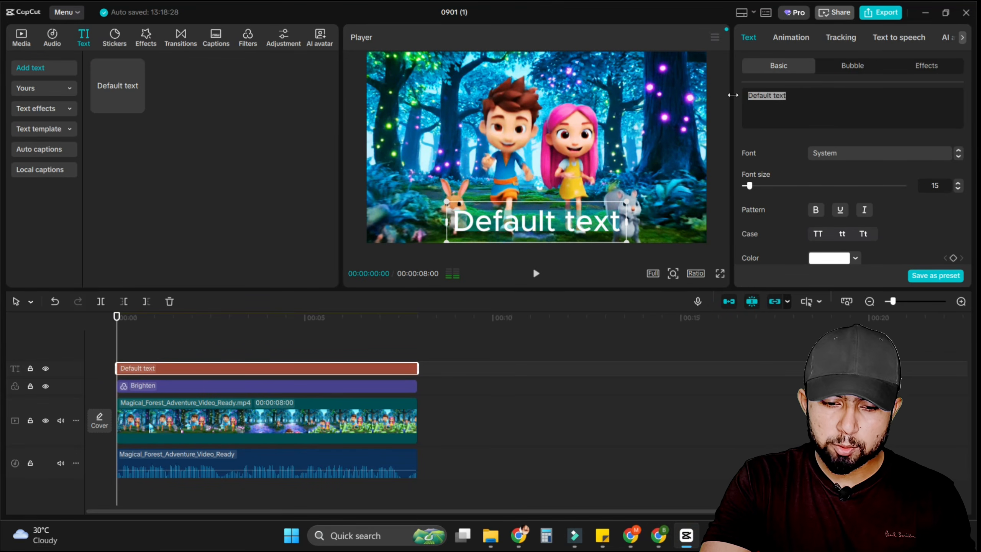
pyautogui.hotkey('ctrl', 'v')
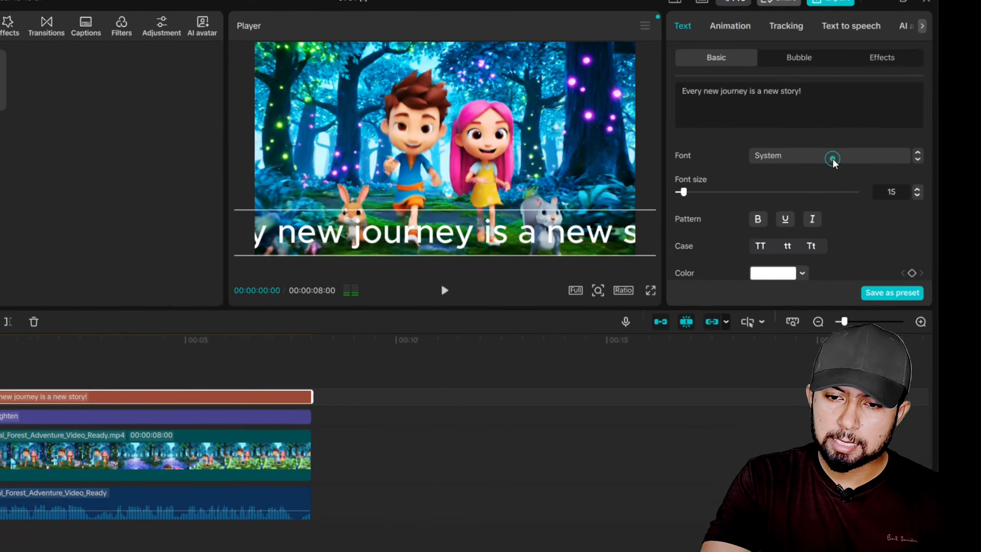
# Step: Try Uninsta-Heavy on the text layer, browse the other fonts and set the font to Montra-Italic
pyautogui.click(884, 158)
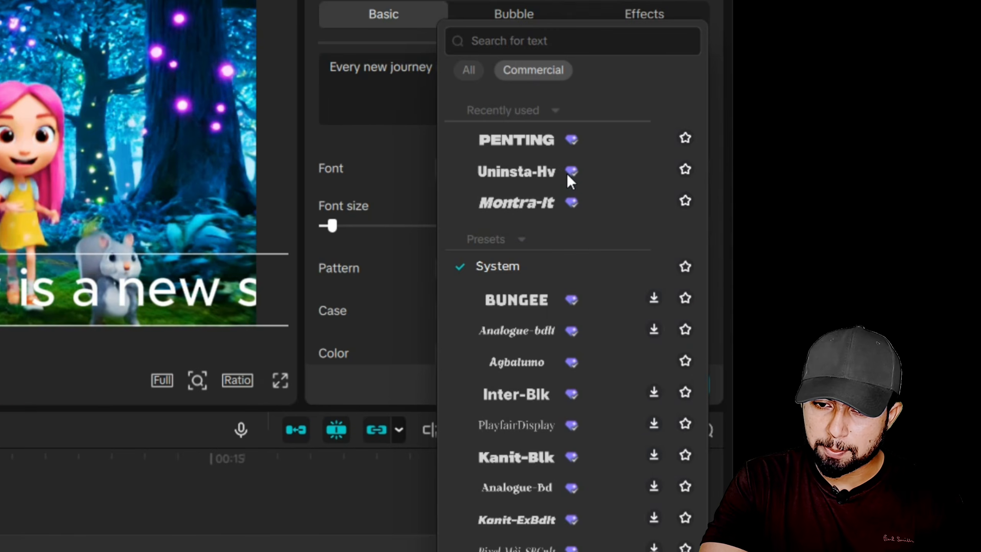
pyautogui.click(527, 175)
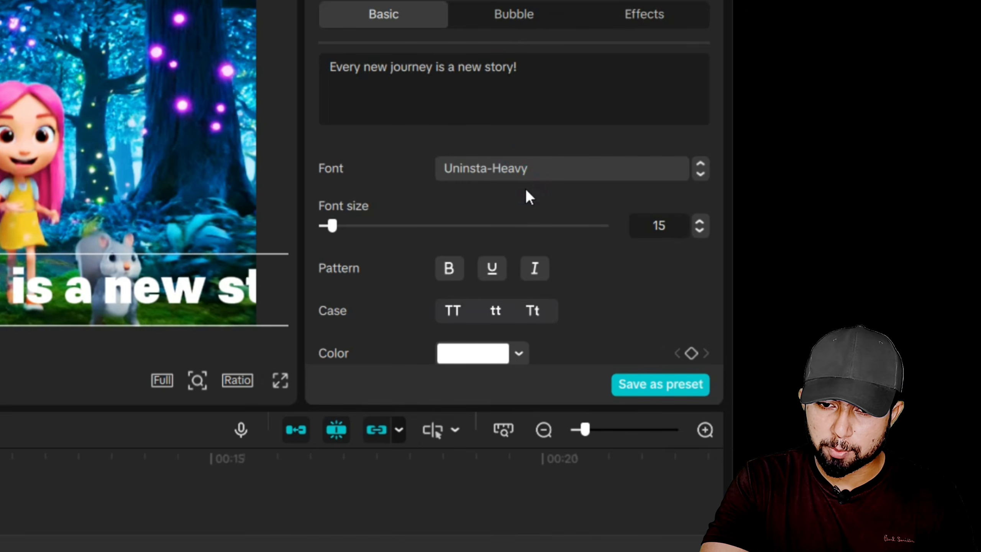
pyautogui.click(543, 169)
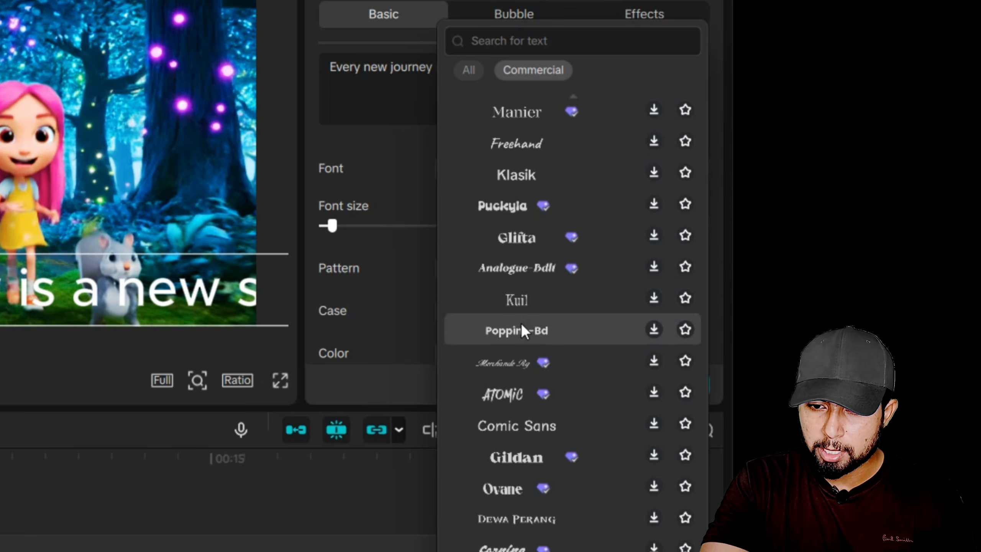
pyautogui.scroll(-15, 524, 200)
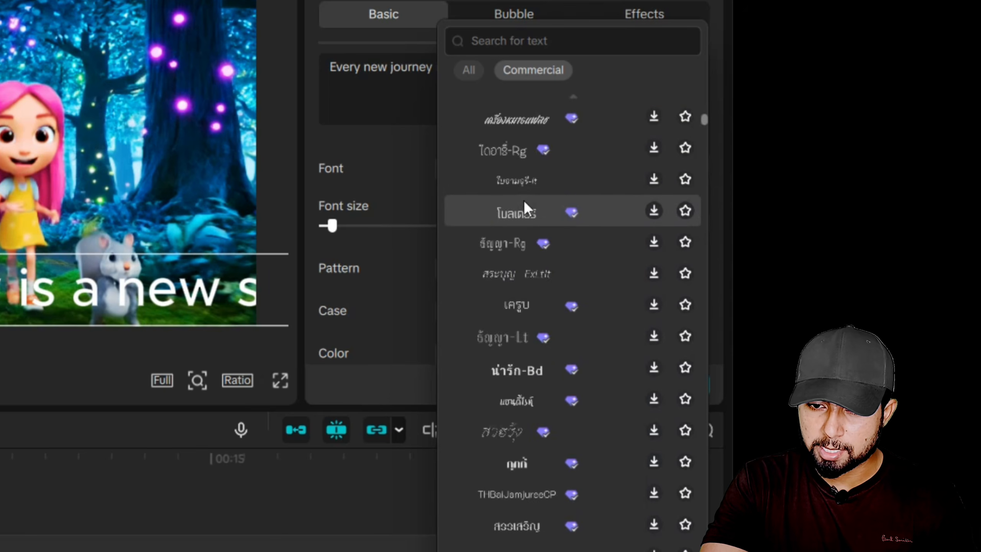
pyautogui.scroll(15, 526, 200)
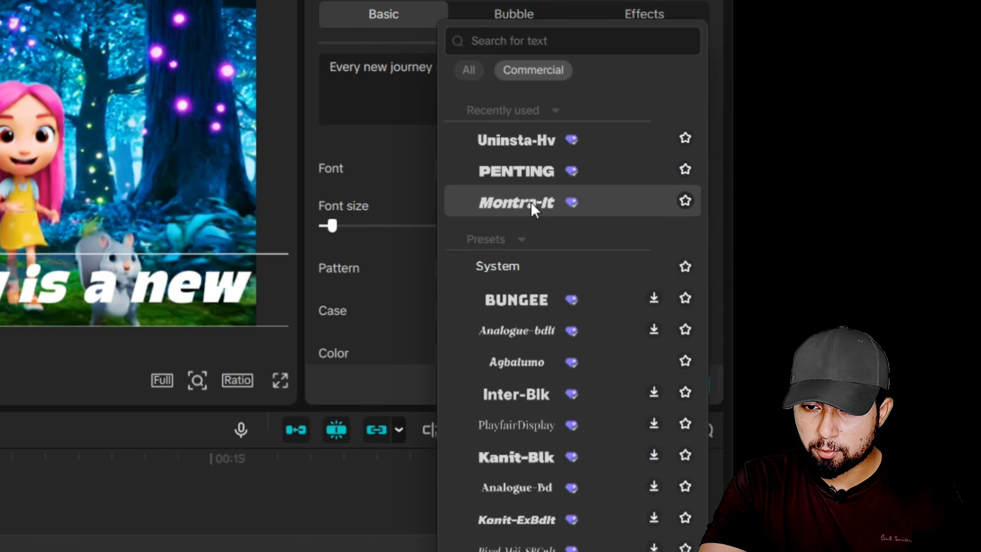
pyautogui.click(531, 201)
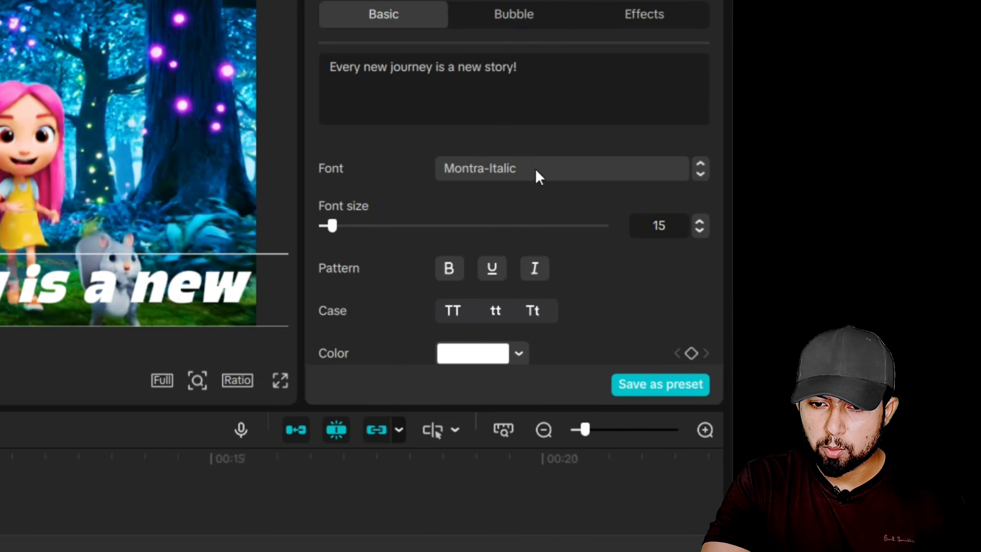
pyautogui.scroll(-8, 541, 181)
pyautogui.scroll(6, 547, 201)
pyautogui.scroll(-4, 543, 209)
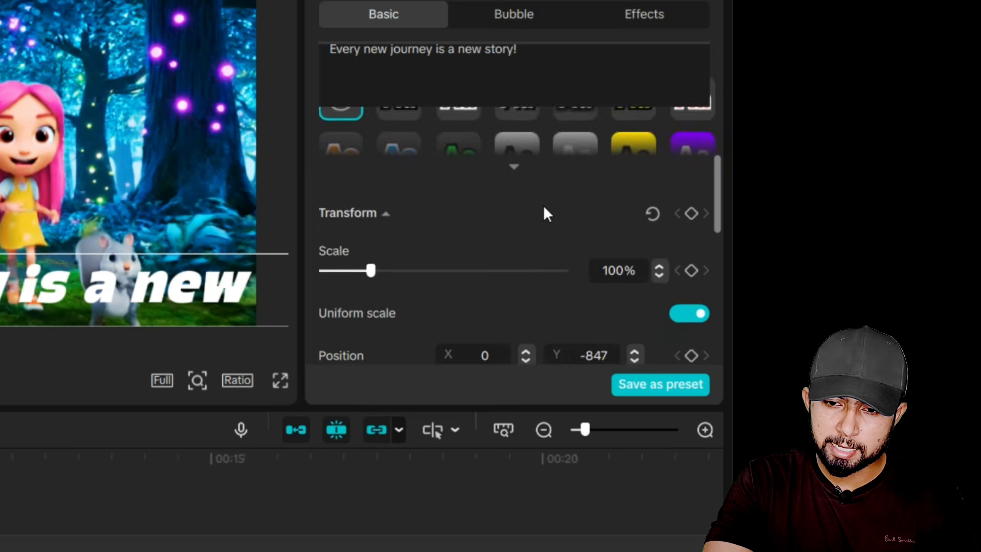
pyautogui.scroll(-4, 544, 212)
pyautogui.scroll(3, 545, 212)
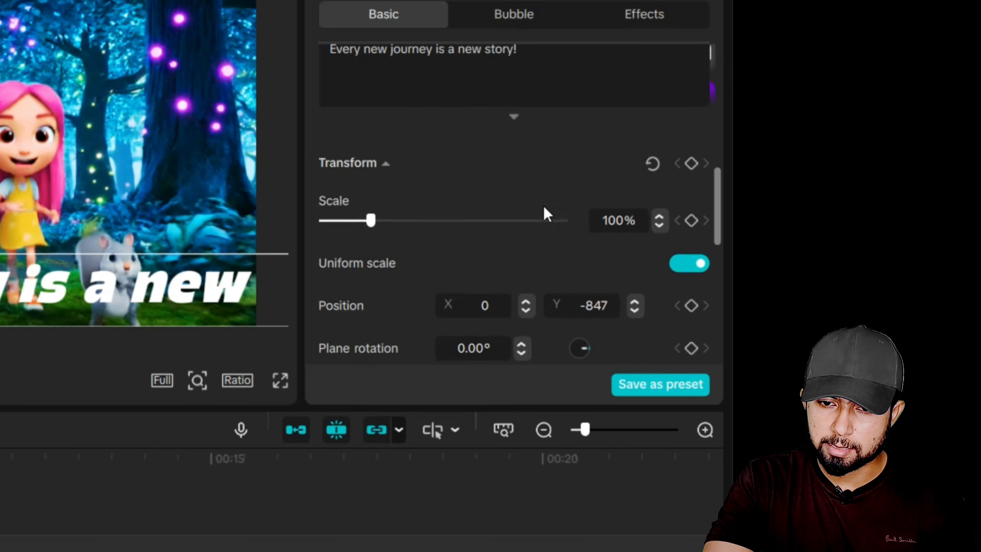
# Step: Try the black preset style with white outline, reset it, and apply the yellow preset with black outline to the caption
pyautogui.scroll(3, 544, 205)
pyautogui.click(466, 195)
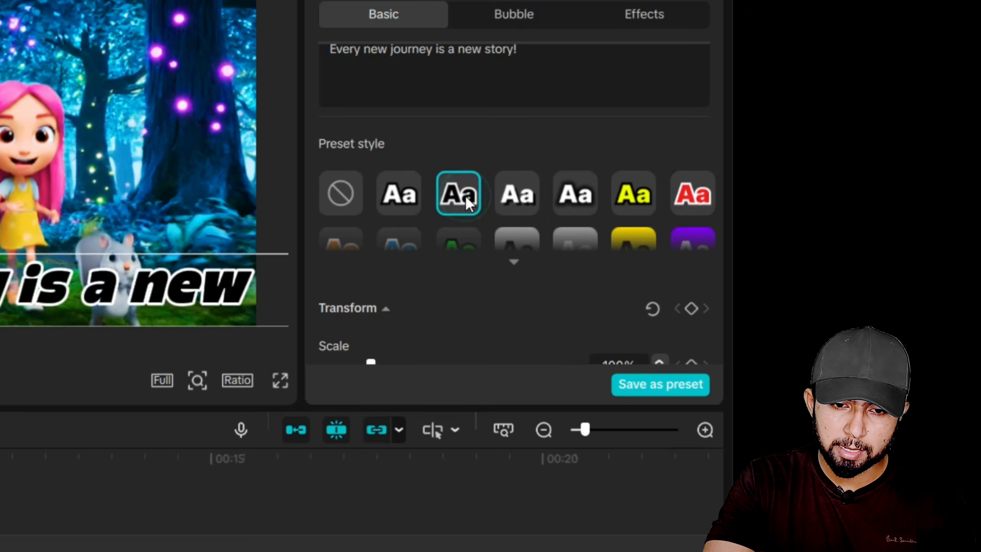
pyautogui.click(507, 196)
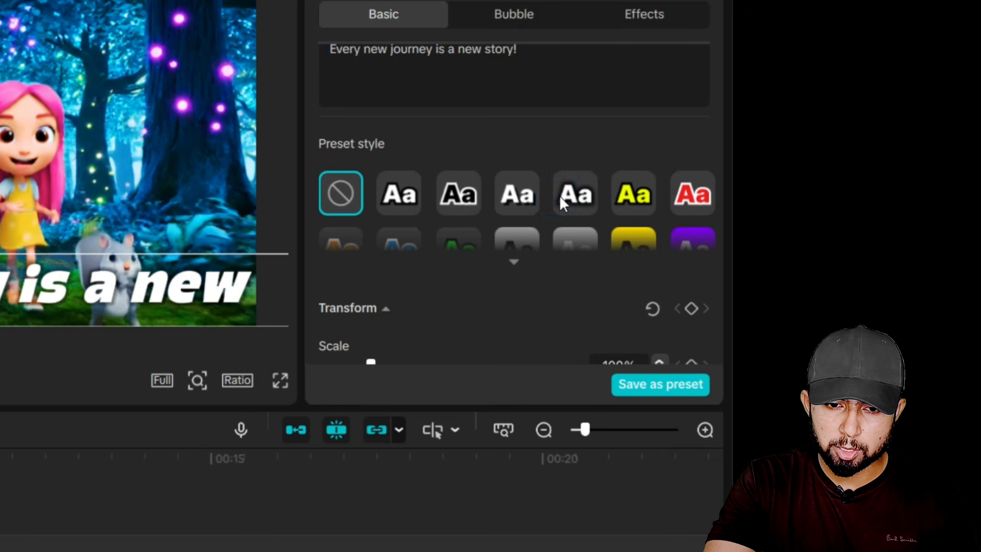
pyautogui.click(620, 198)
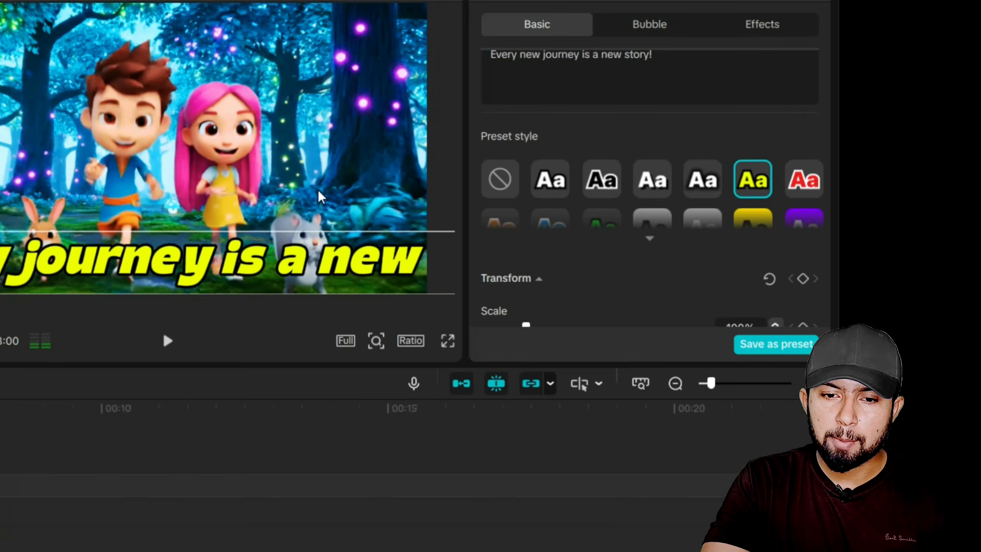
# Step: Shrink the caption so the whole sentence fits on one line and centre it near the lower edge of the frame
pyautogui.click(159, 270)
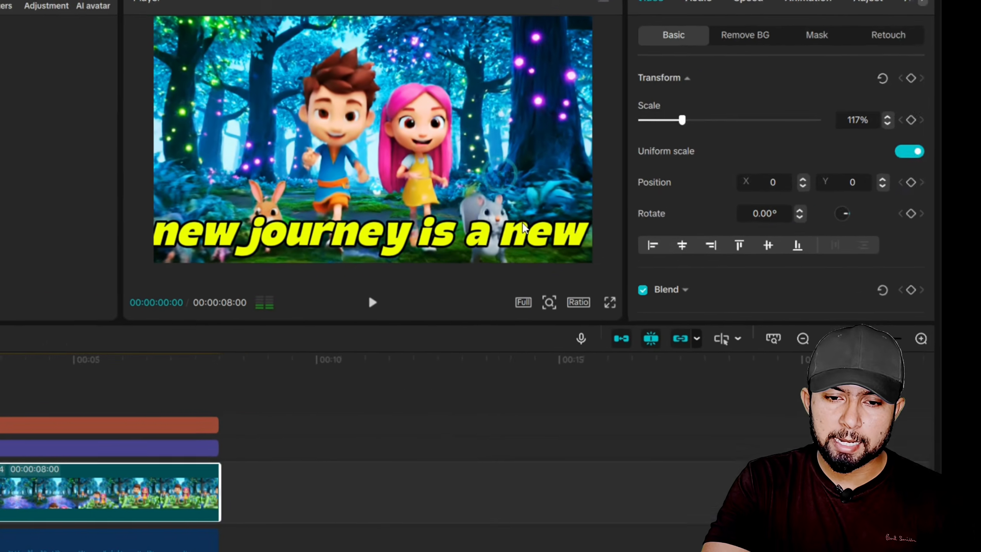
pyautogui.click(675, 215)
pyautogui.moveTo(674, 214); pyautogui.dragTo(529, 210)
pyautogui.moveTo(688, 184); pyautogui.dragTo(574, 209)
pyautogui.moveTo(691, 195); pyautogui.dragTo(636, 200)
pyautogui.moveTo(574, 214); pyautogui.dragTo(589, 226)
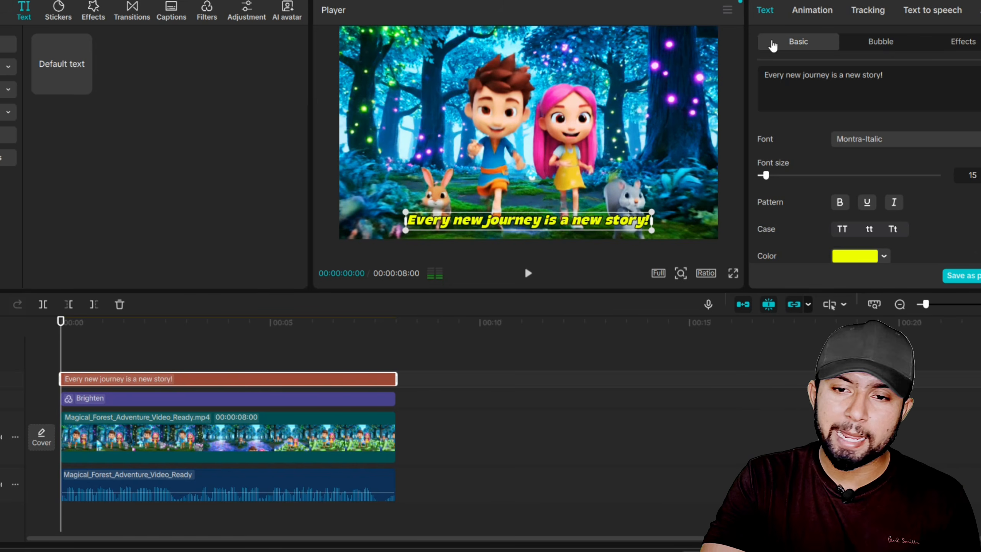
# Step: Give the caption a Fade In entrance animation and a Fade Out exit animation
pyautogui.click(804, 11)
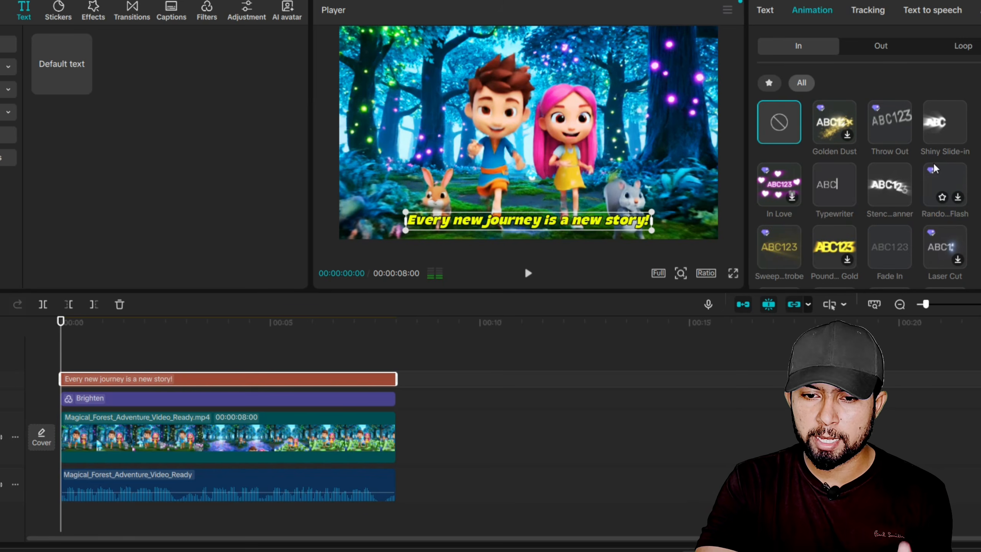
pyautogui.click(890, 242)
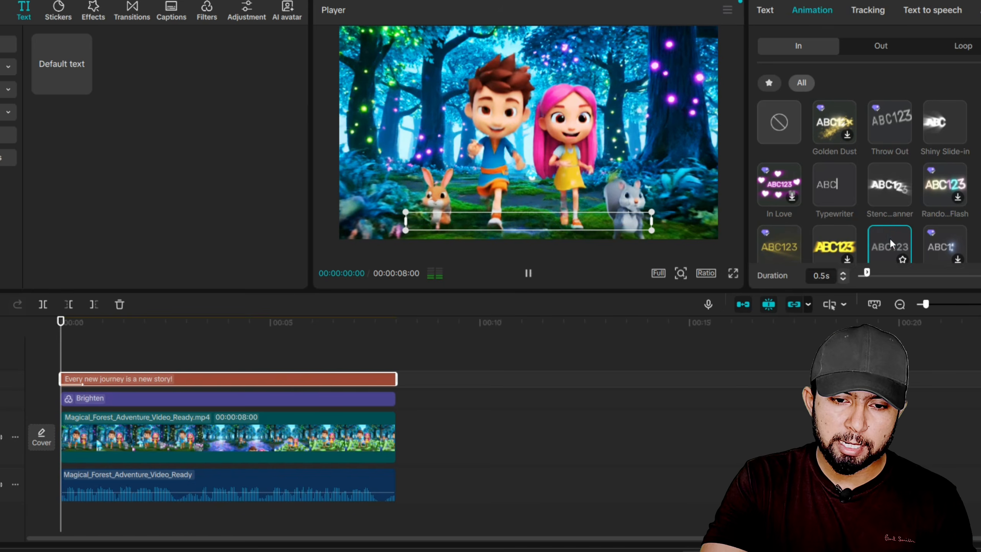
pyautogui.click(886, 48)
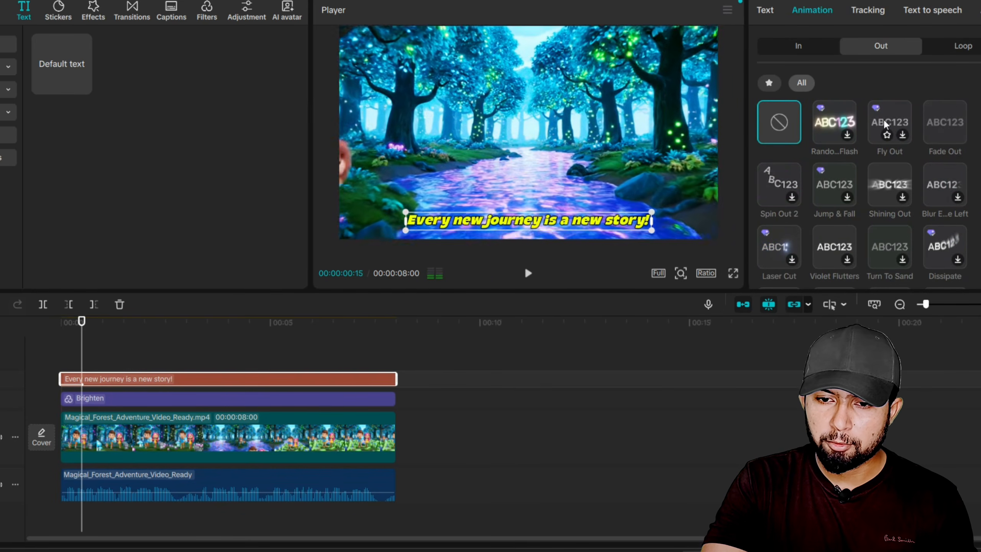
pyautogui.click(944, 122)
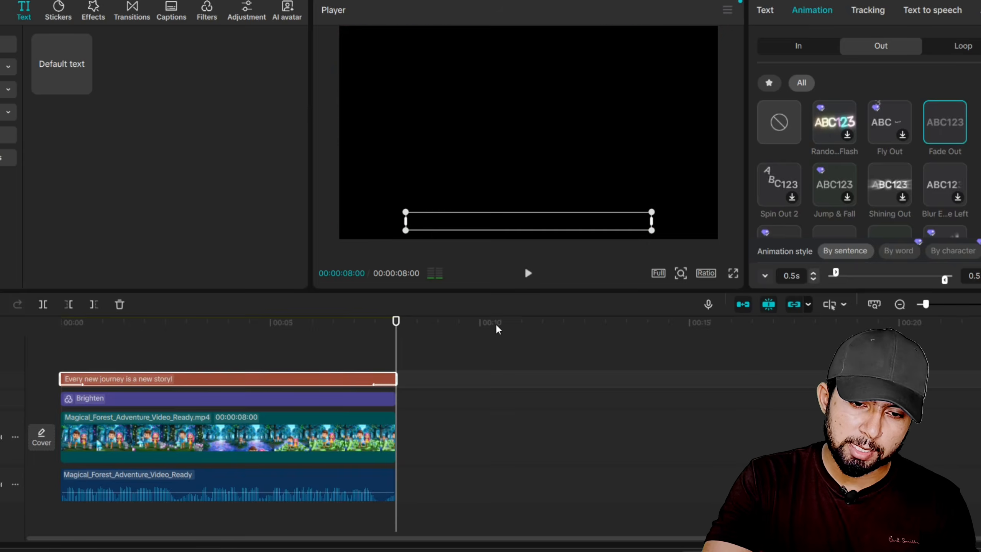
# Step: Play the clip from the start to 00:00:02:14 and split the caption there
pyautogui.moveTo(391, 321); pyautogui.dragTo(1, 331)
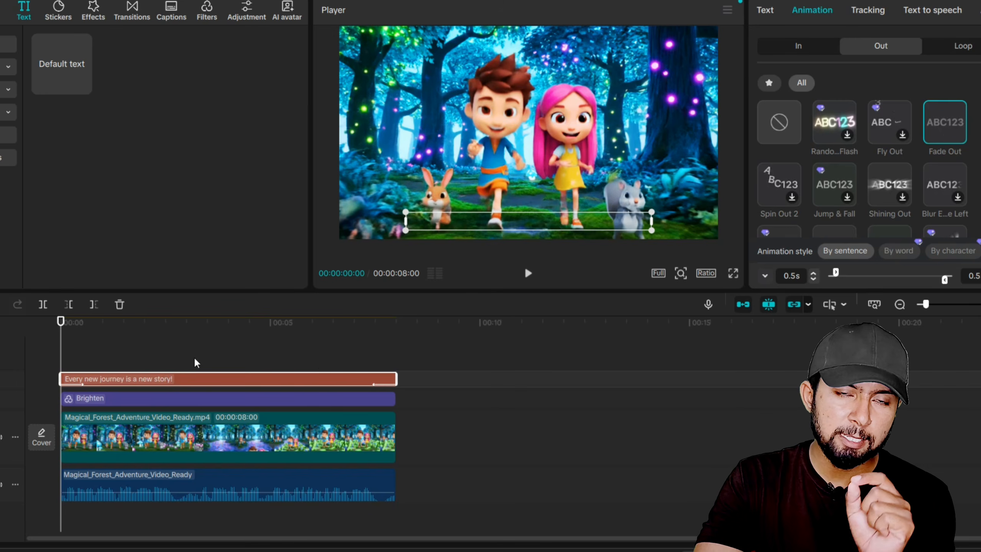
pyautogui.click(528, 276)
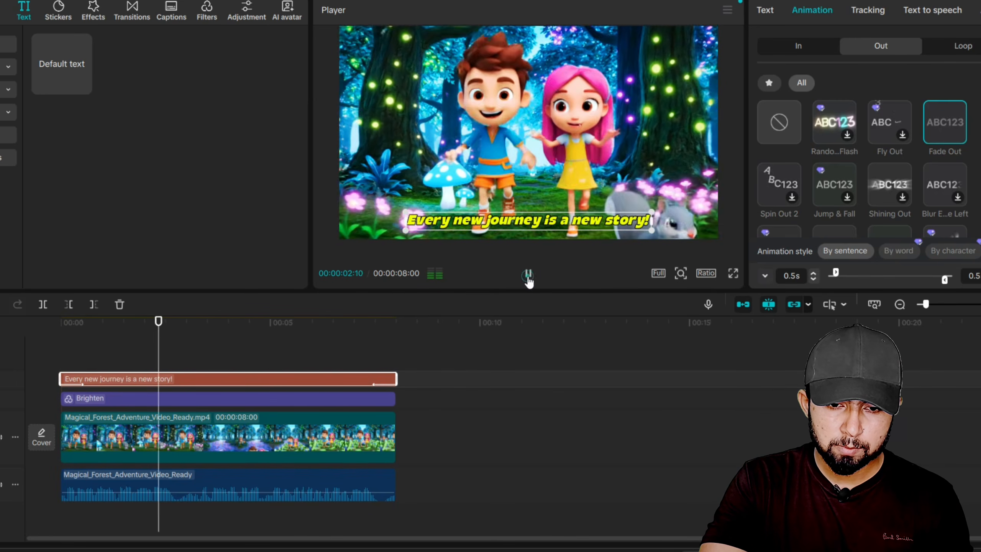
pyautogui.click(528, 276)
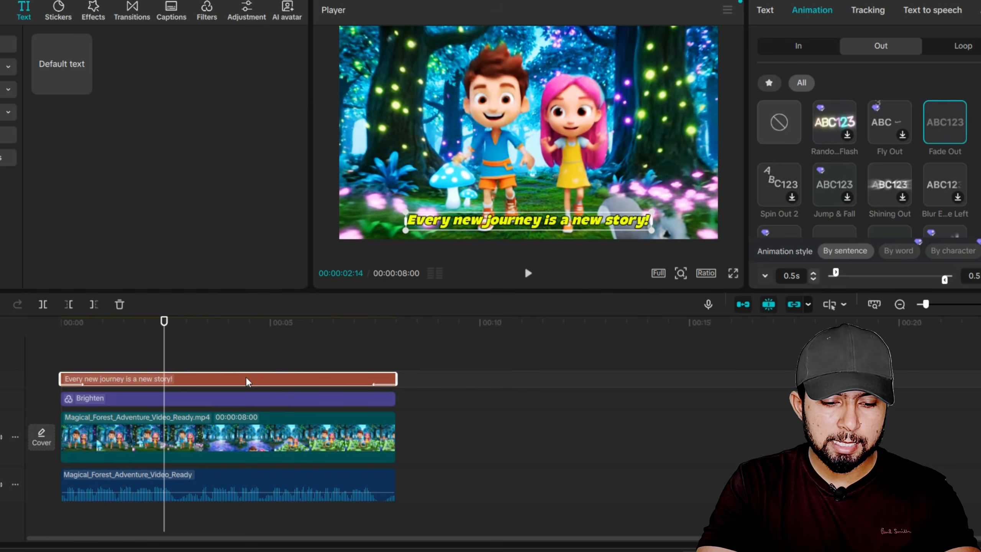
pyautogui.hotkey('ctrl', 'b')
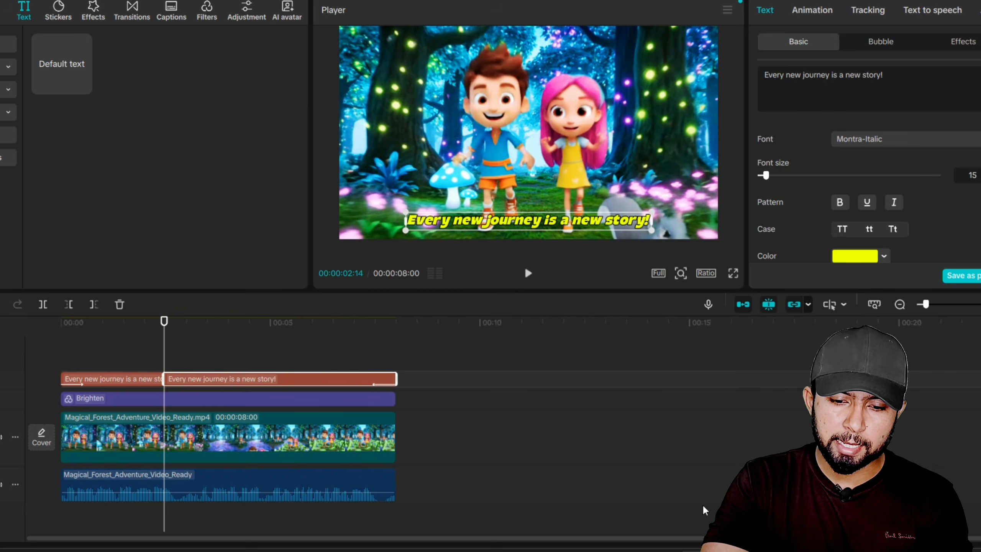
# Step: Copy "With courage and friendship," from the ChatGPT translation in Chrome and paste it over the second caption segment's text in CapCut
pyautogui.click(667, 551)
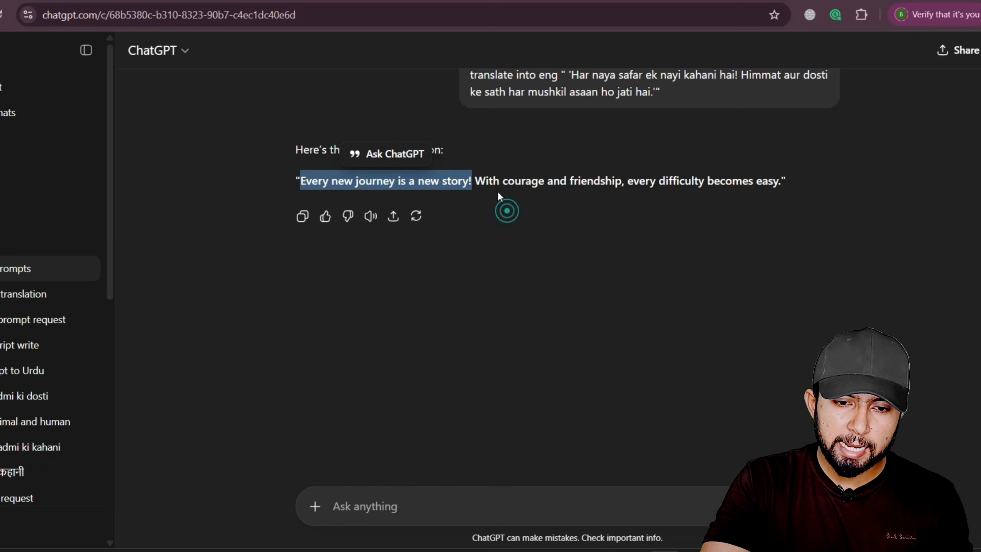
pyautogui.moveTo(475, 181); pyautogui.dragTo(625, 192)
pyautogui.hotkey('ctrl', 'c')
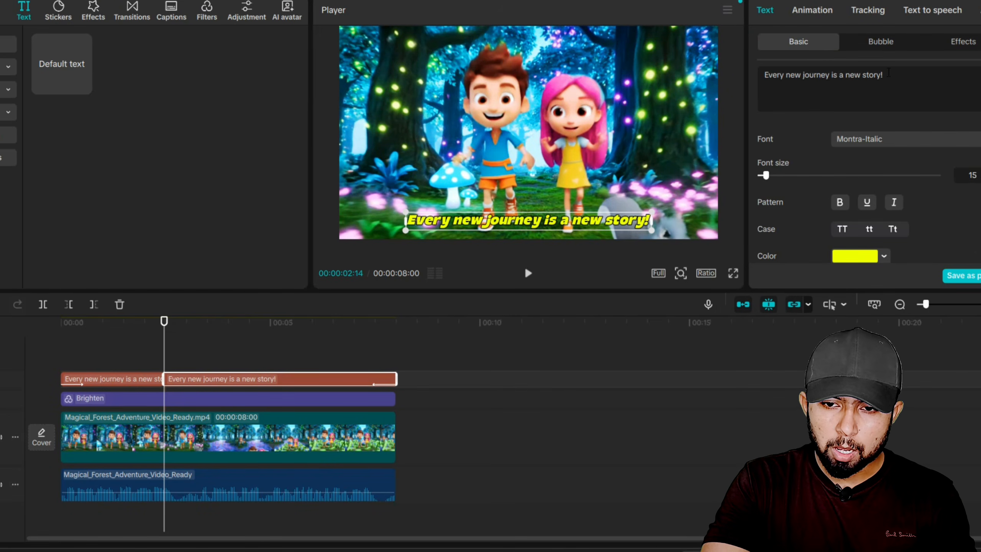
pyautogui.tripleClick(888, 73)
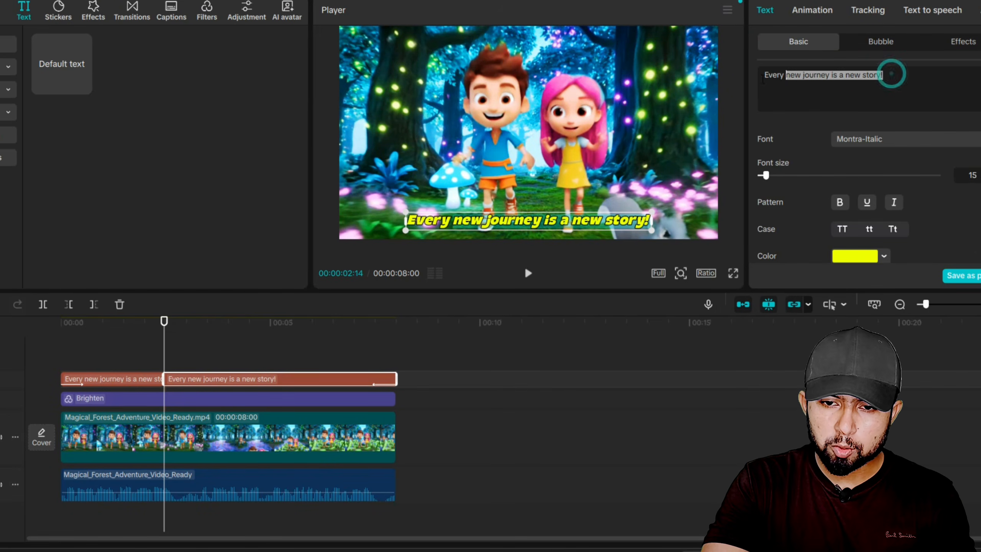
pyautogui.hotkey('ctrl', 'v')
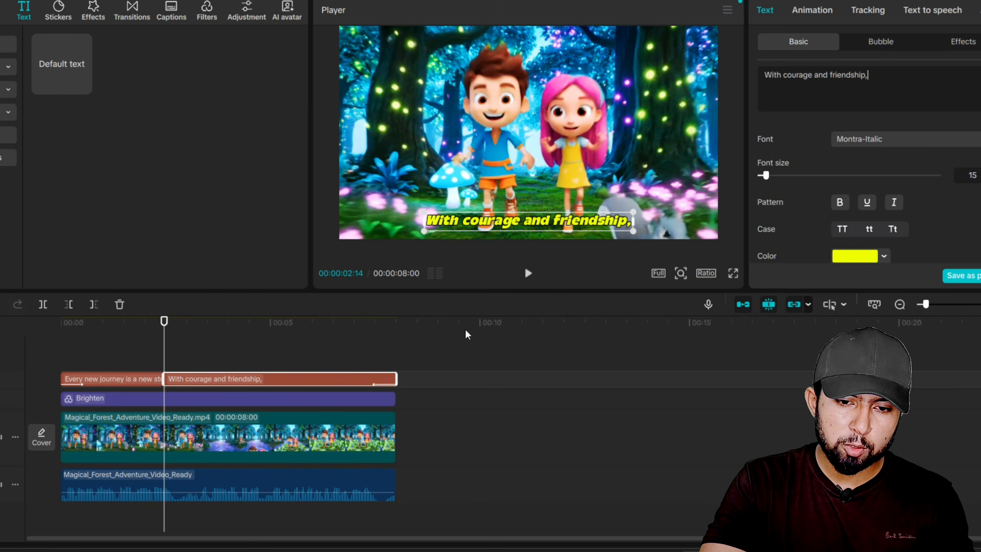
# Step: Play on to 00:00:05:03 and split the "With courage and friendship," caption there
pyautogui.click(528, 275)
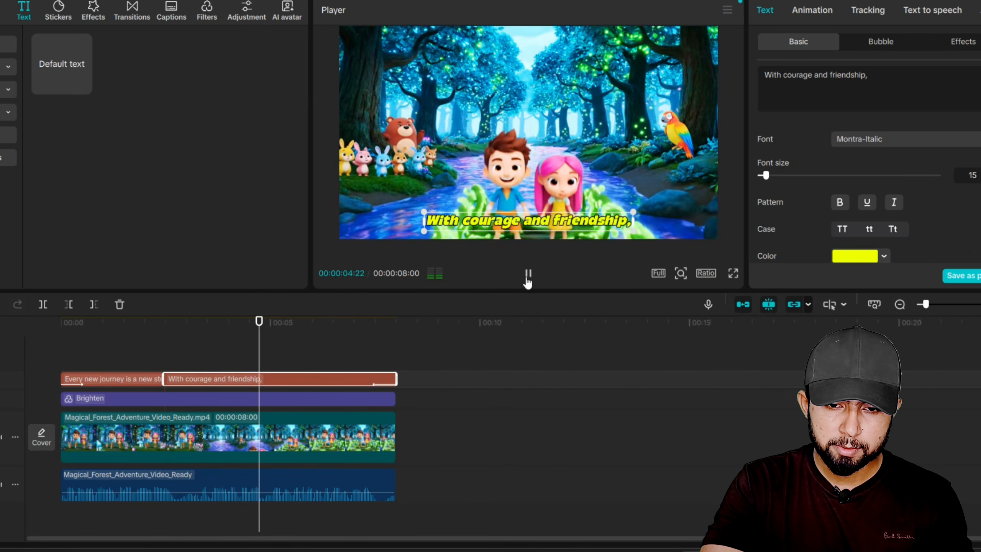
pyautogui.click(527, 275)
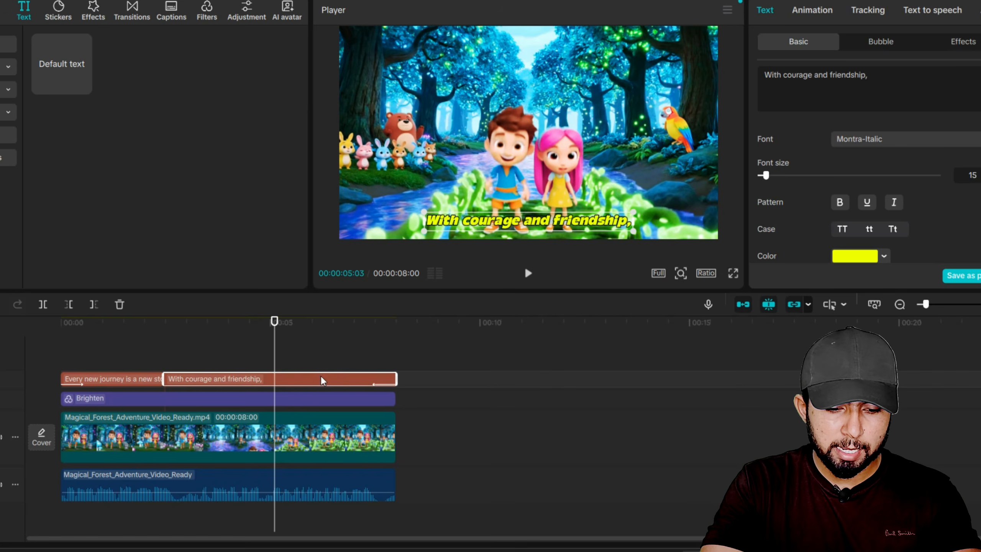
pyautogui.hotkey('ctrl', 'b')
# Step: Replace the third caption segment's text in CapCut with "every difficulty becomes easy." copied from the ChatGPT translation in Chrome
pyautogui.click(908, 79)
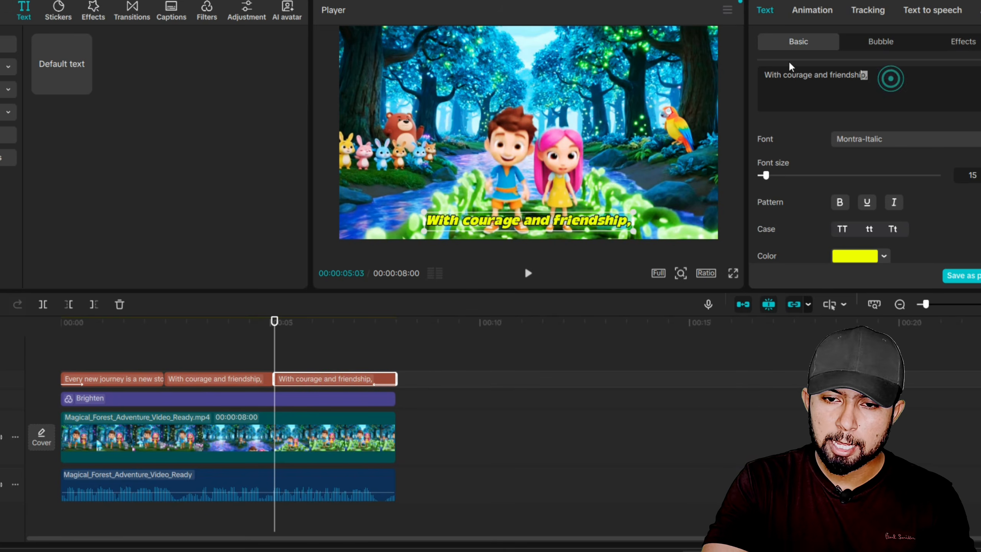
pyautogui.hotkey('ctrl', 'a')
pyautogui.press('BackSpace')
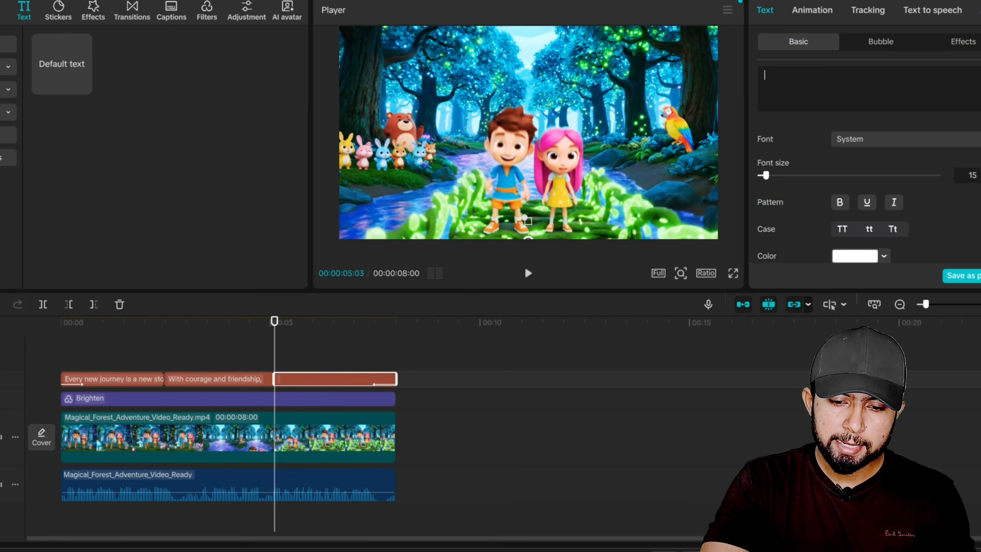
pyautogui.moveTo(683, 541)
pyautogui.click(665, 502)
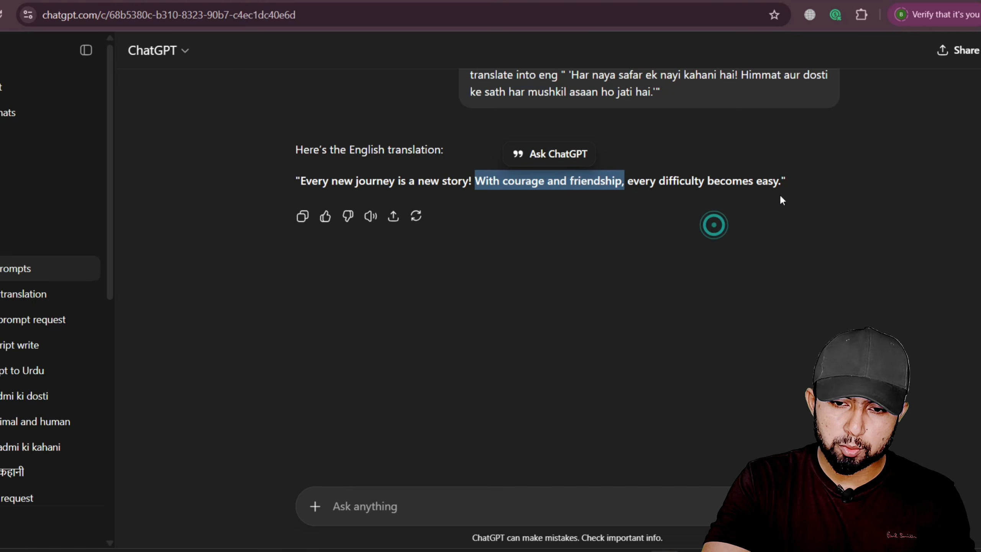
pyautogui.moveTo(781, 182); pyautogui.dragTo(634, 182)
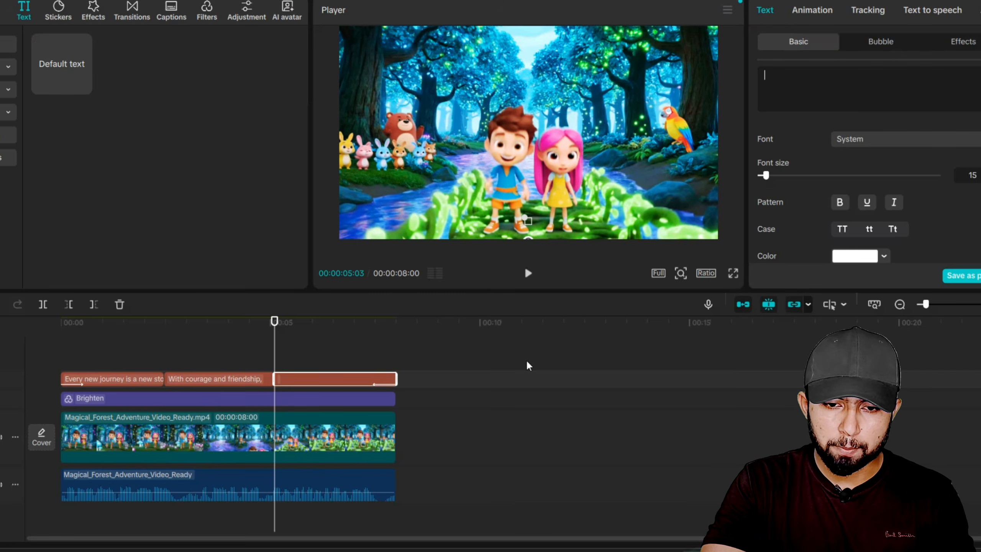
pyautogui.write('every difficulty becomes easy.')
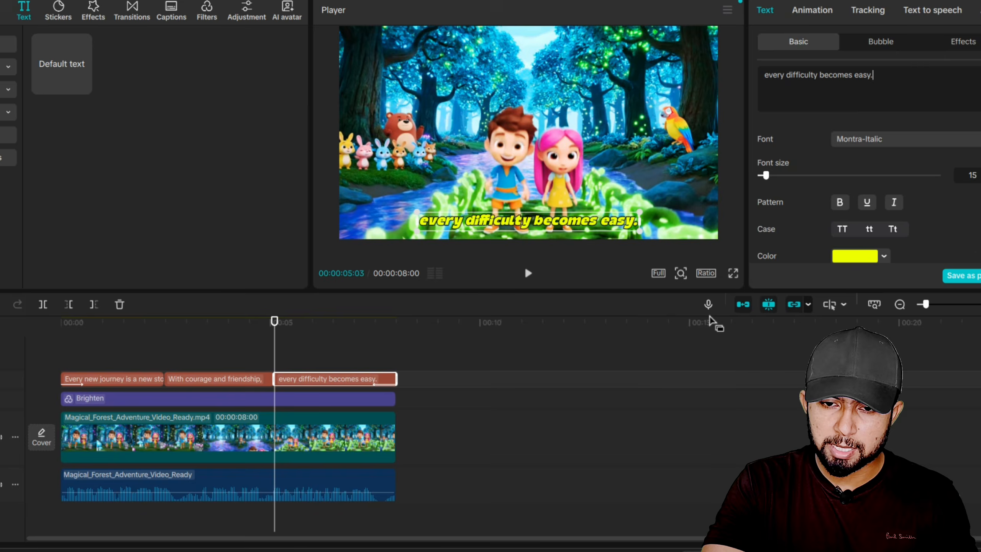
# Step: Play the whole clip from the start to check the timing of the three captions
pyautogui.click(649, 366)
pyautogui.moveTo(394, 321); pyautogui.dragTo(43, 323)
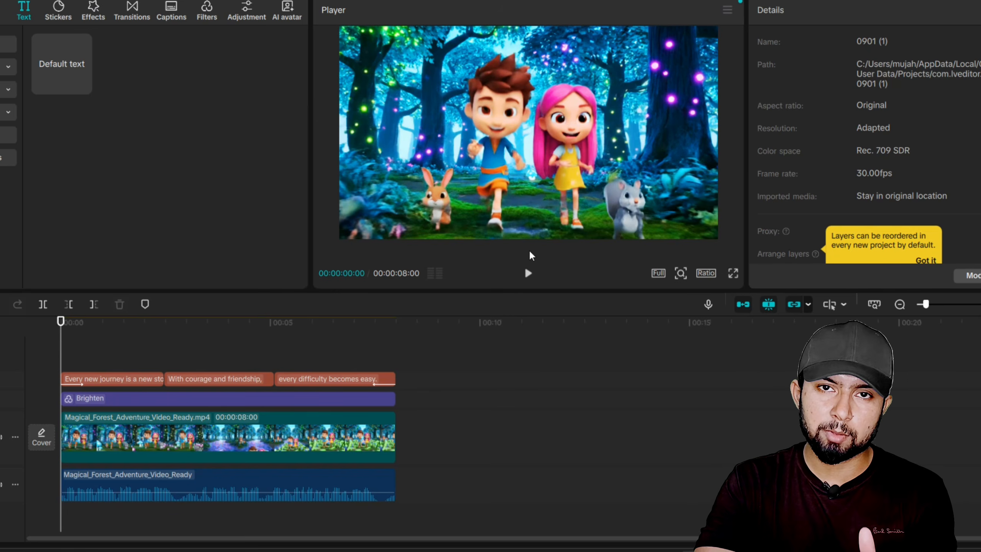
pyautogui.click(530, 273)
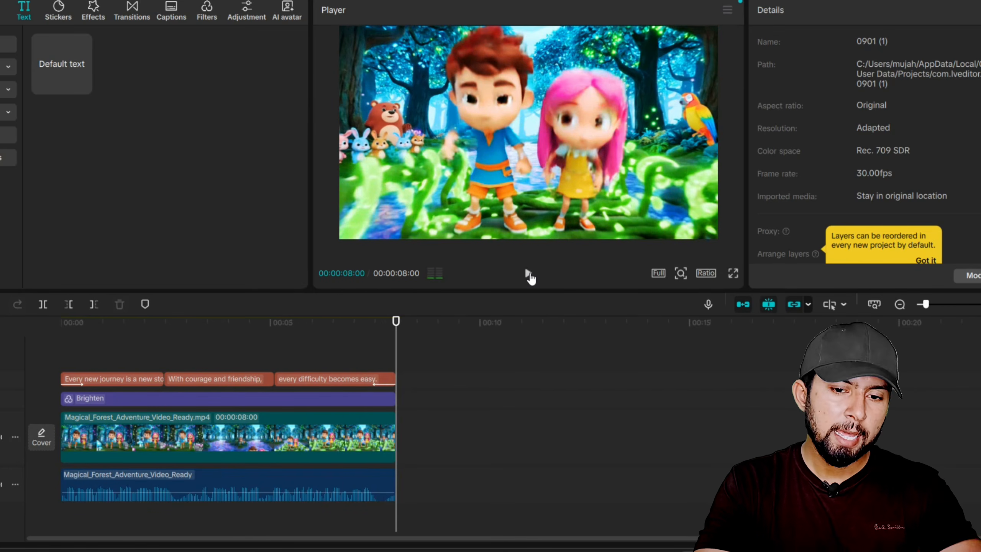
# Step: Add a default text layer from the start of the timeline, extend it over the whole clip and set its text to "C For Concept"
pyautogui.moveTo(394, 317); pyautogui.dragTo(49, 338)
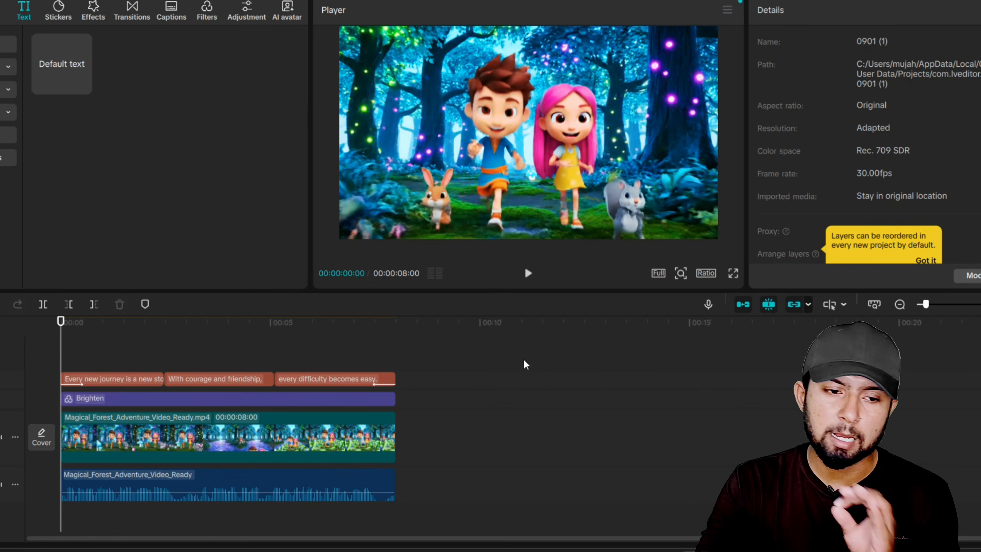
pyautogui.click(82, 86)
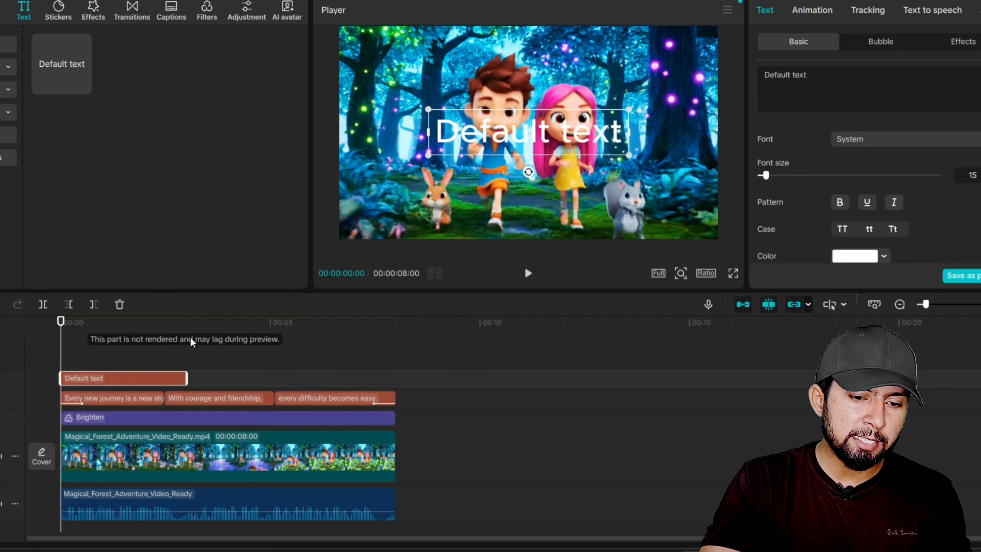
pyautogui.moveTo(195, 373); pyautogui.dragTo(396, 374)
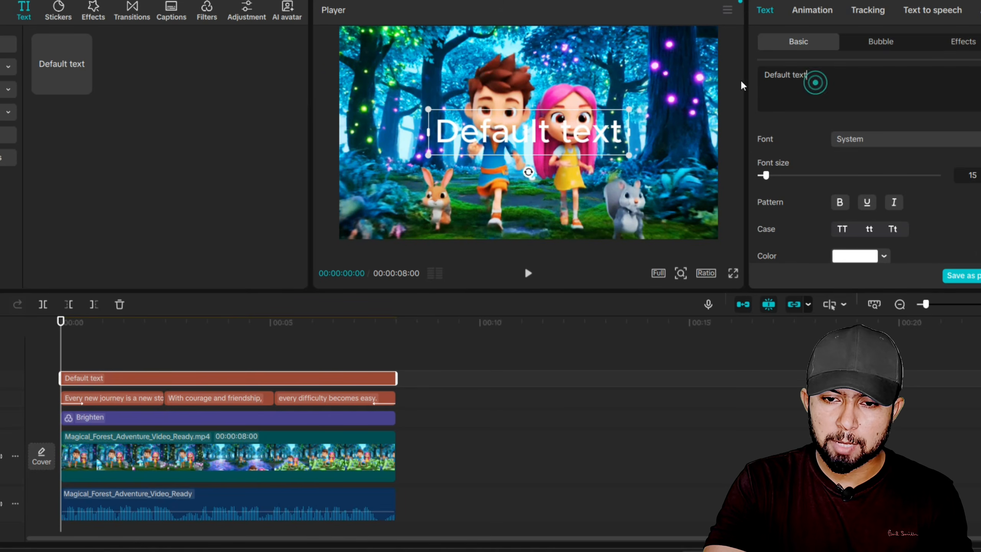
pyautogui.moveTo(815, 83); pyautogui.dragTo(756, 71)
pyautogui.write('C For')
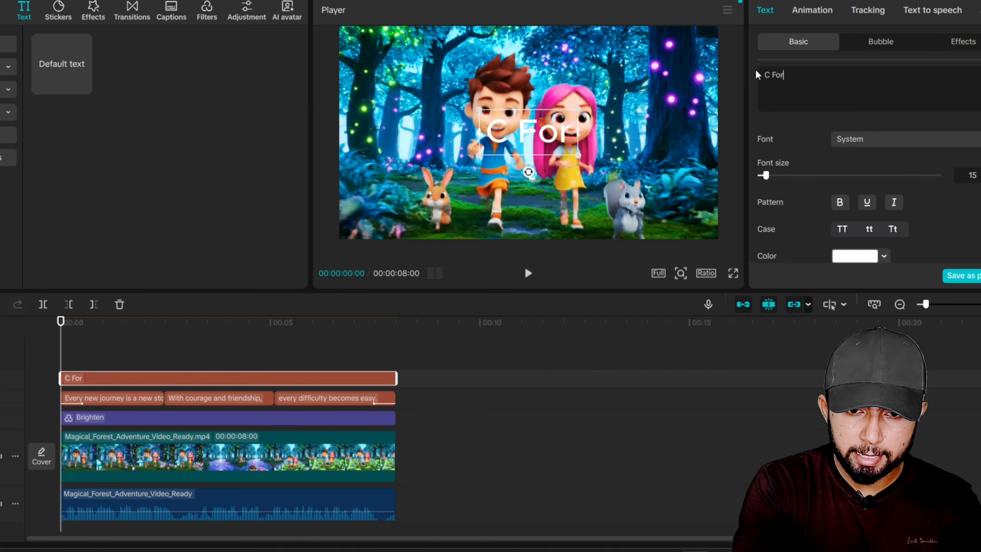
pyautogui.write(' Concept')
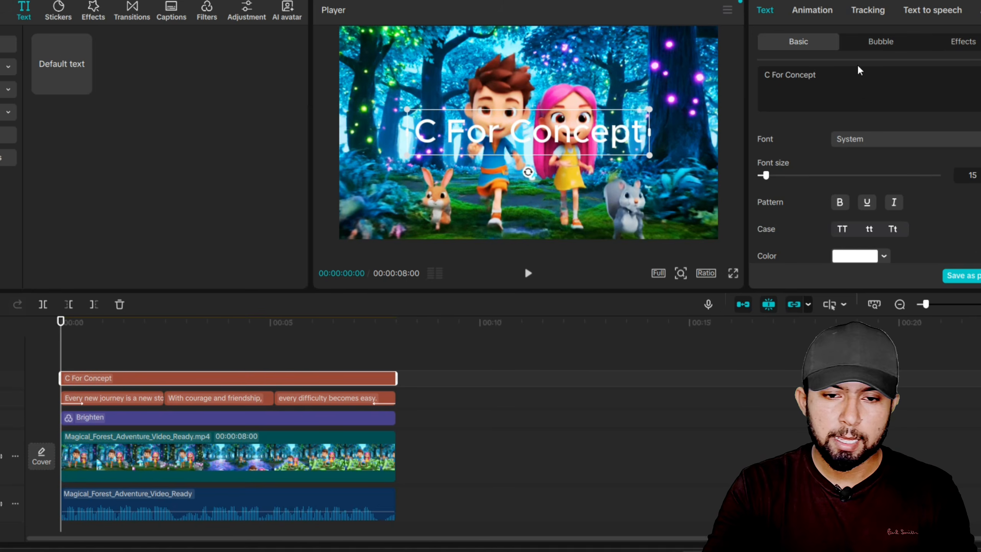
# Step: Set the font of the "C For Concept" text to Penting-CF-Heavy
pyautogui.click(901, 139)
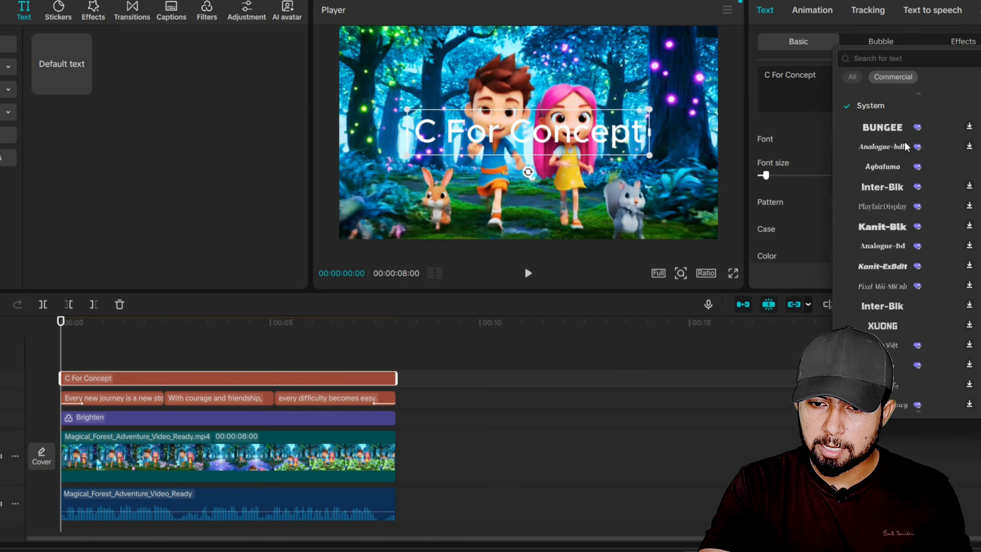
pyautogui.scroll(3, 895, 136)
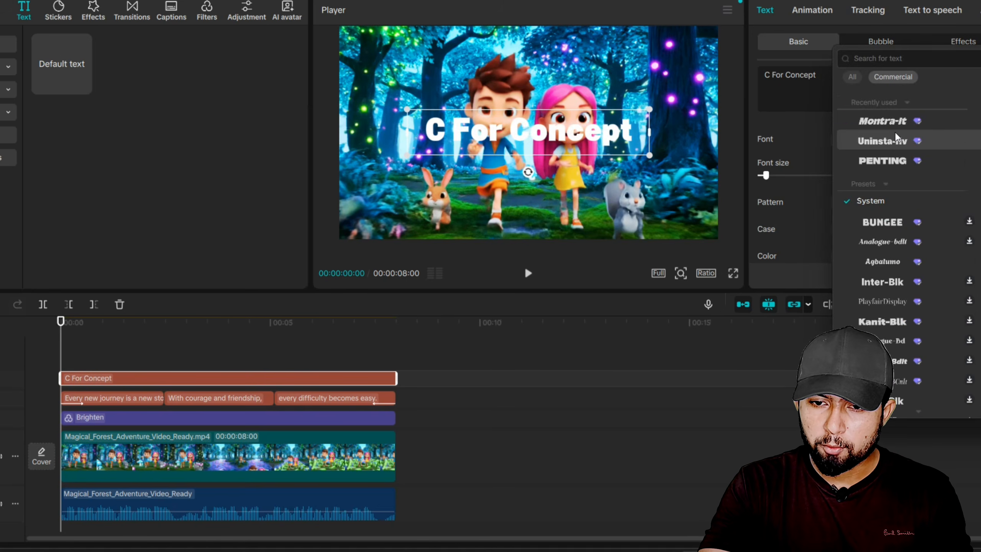
pyautogui.click(887, 160)
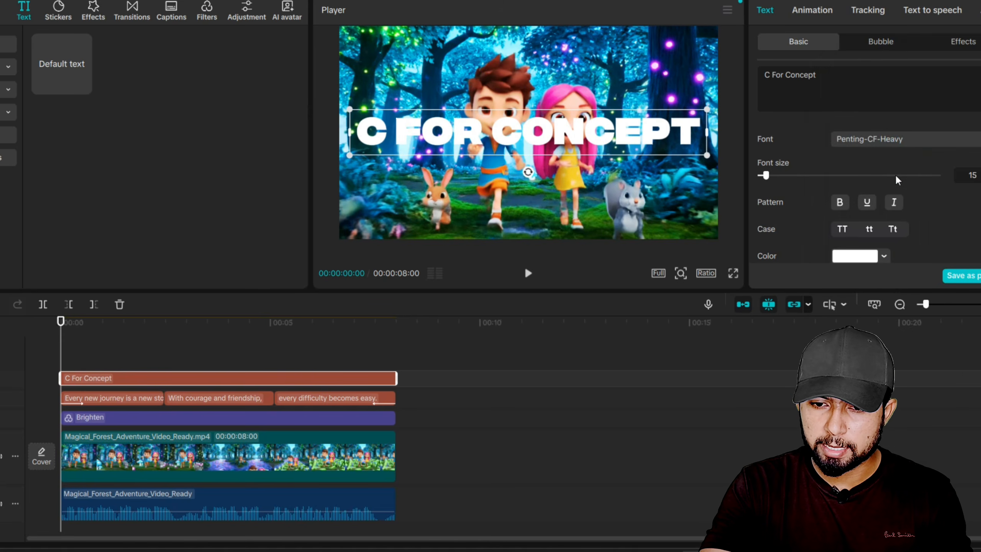
pyautogui.scroll(-5, 897, 179)
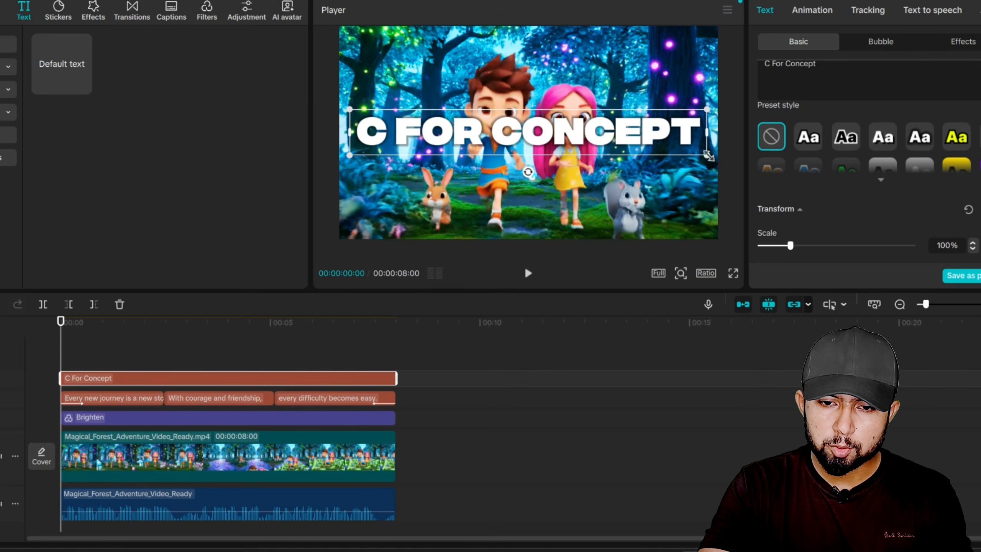
# Step: Shrink the "C For Concept" text to 29% in the video's lower-left corner and set its opacity to 30%
pyautogui.moveTo(708, 156); pyautogui.dragTo(404, 227)
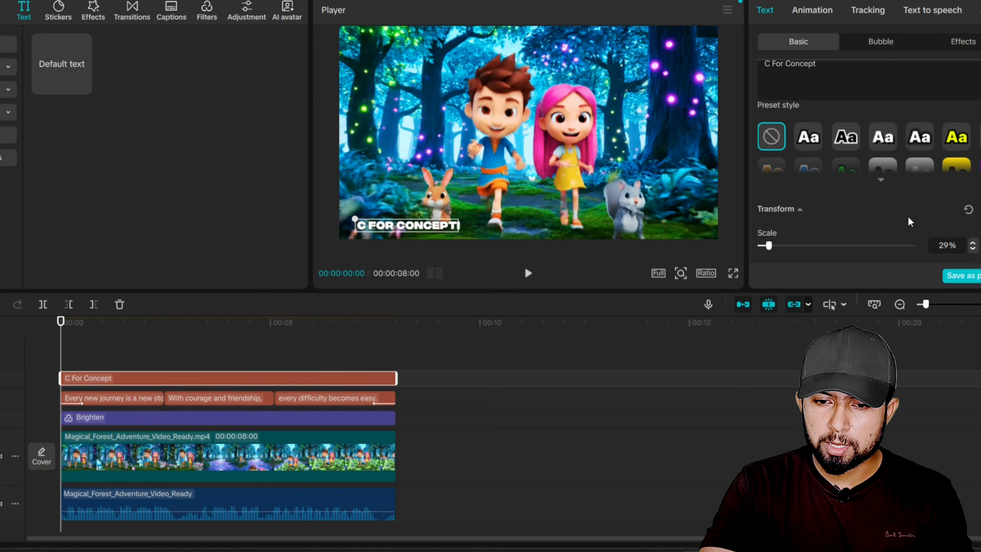
pyautogui.scroll(-5, 910, 222)
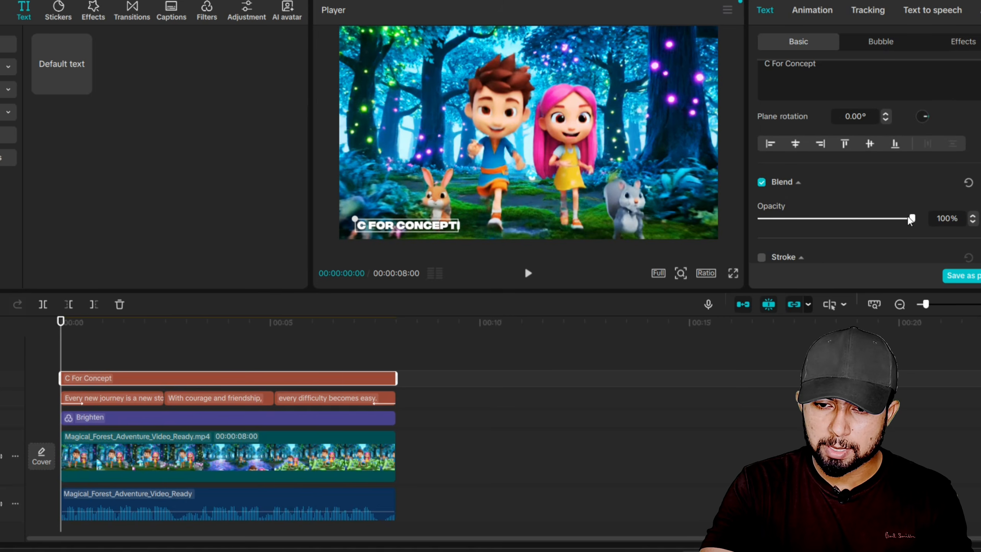
pyautogui.moveTo(910, 222); pyautogui.dragTo(822, 229)
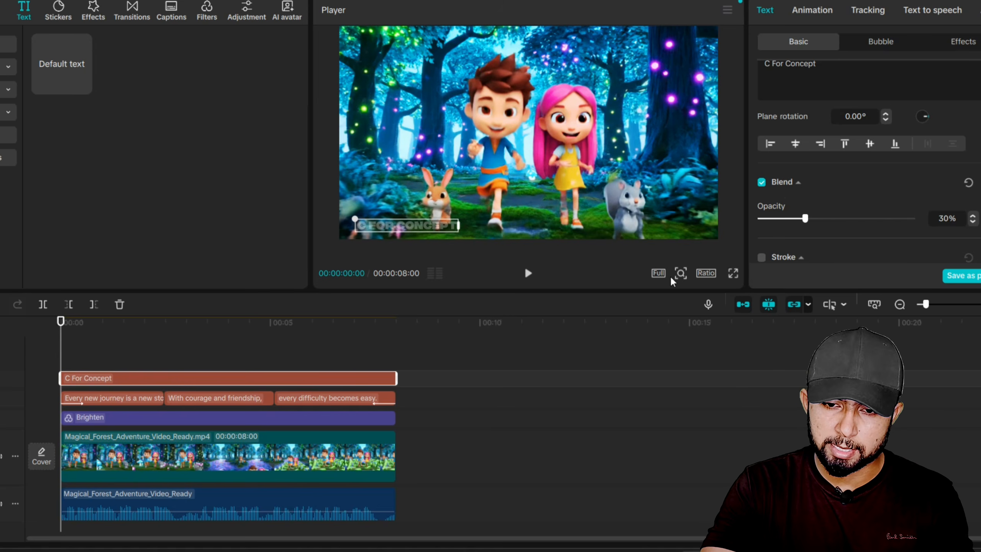
pyautogui.click(572, 341)
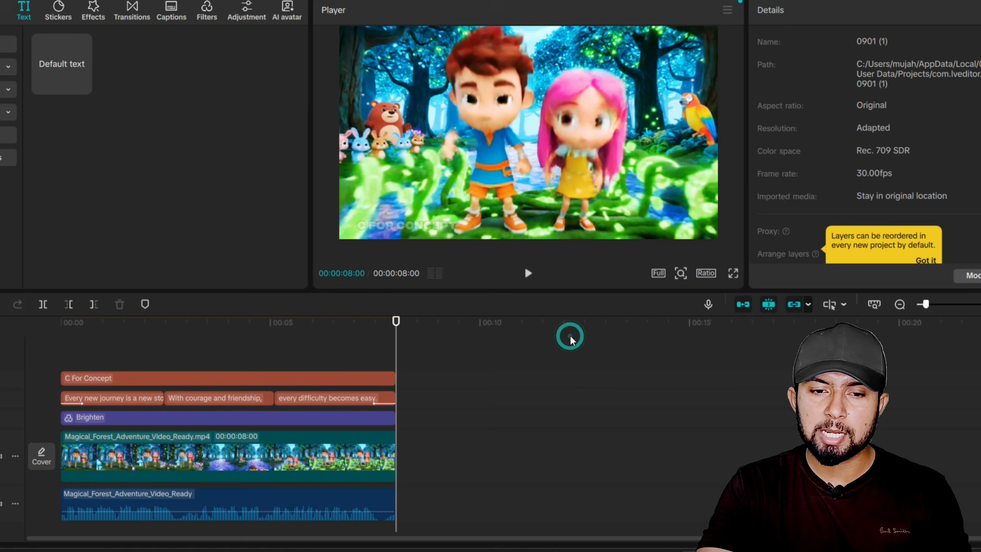
pyautogui.click(33, 321)
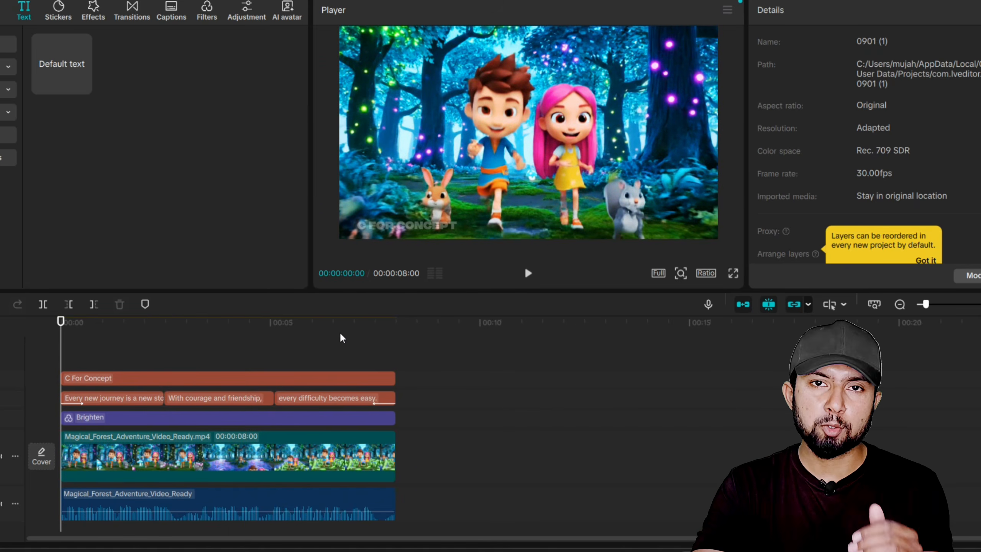
# Step: Enable Enhance voice on the separated forest audio and play the clip from the start to check the sound
pyautogui.scroll(-2, 425, 352)
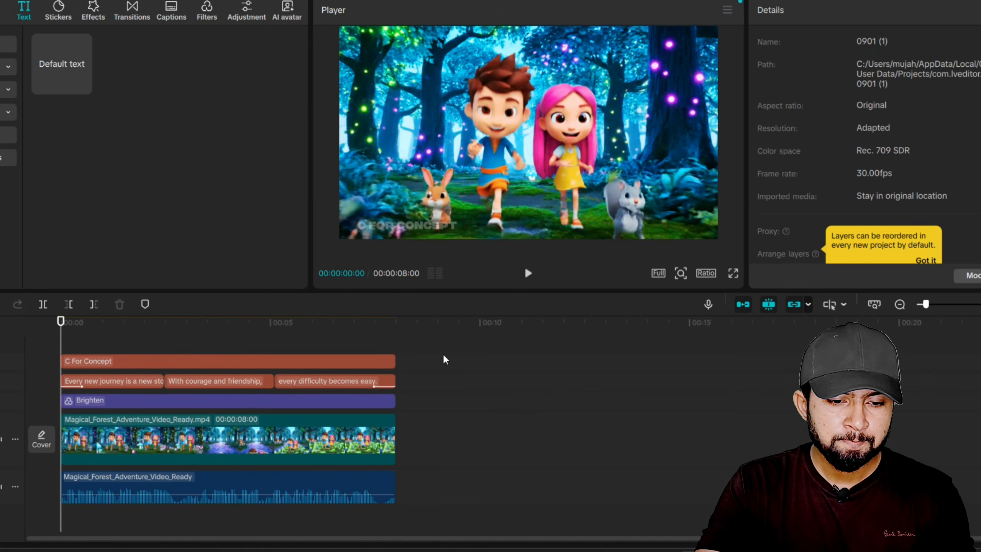
pyautogui.click(242, 478)
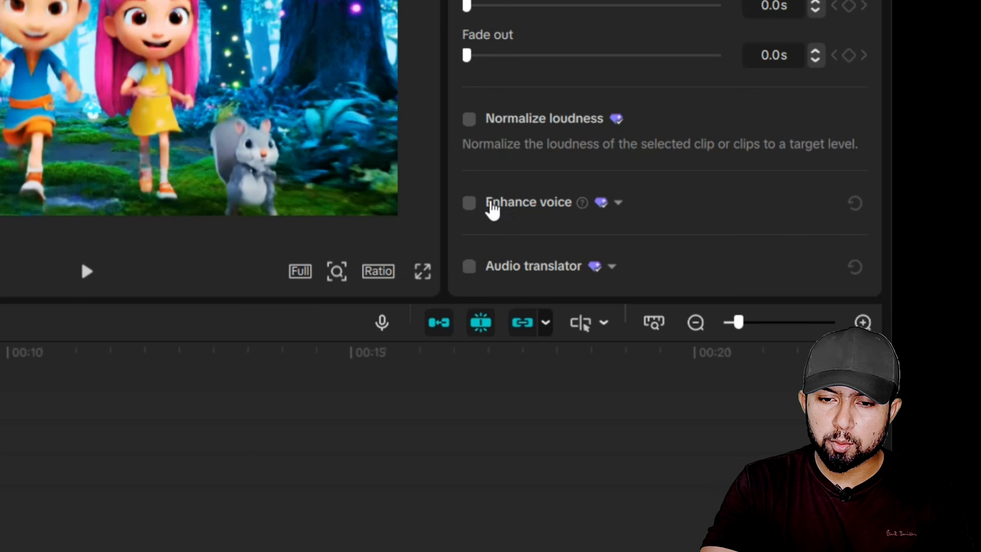
pyautogui.click(469, 203)
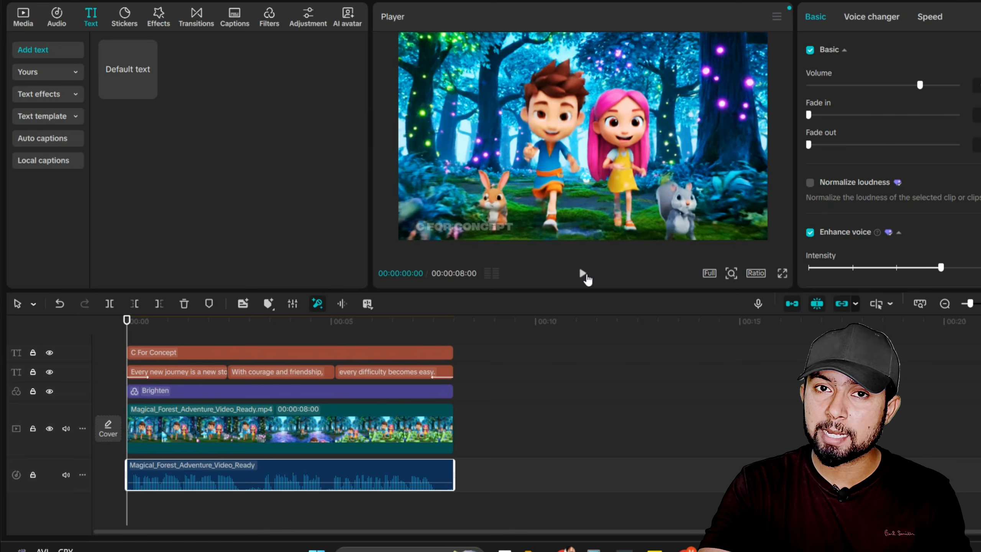
pyautogui.click(583, 274)
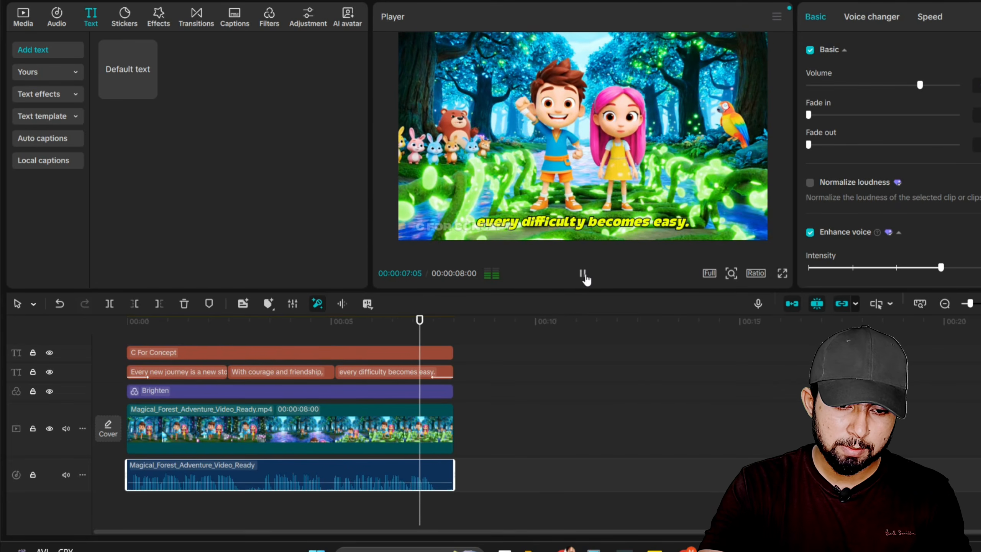
pyautogui.click(584, 273)
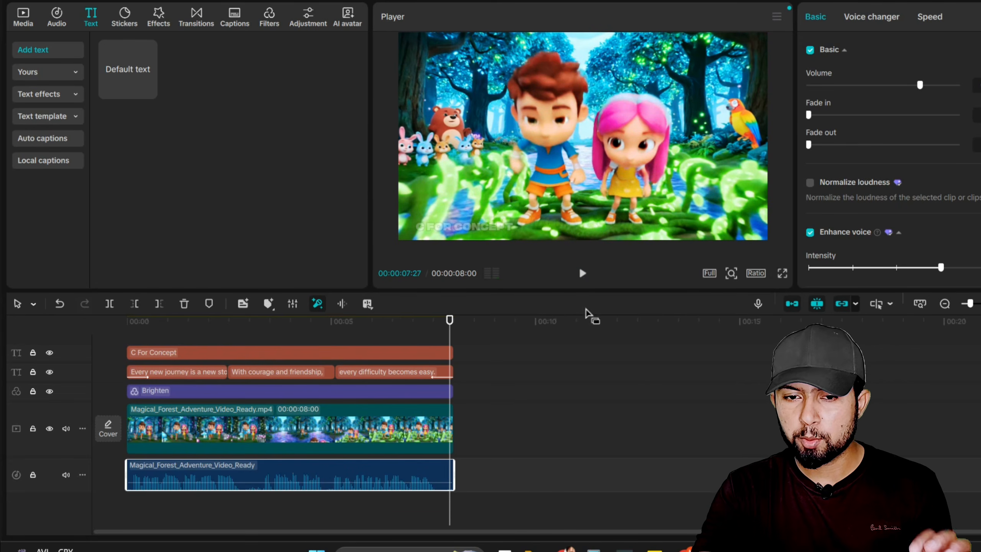
# Step: Try the Jessie voice character on the forest audio, preview it, and go back to the Original voice for comparison
pyautogui.scroll(-4, 944, 203)
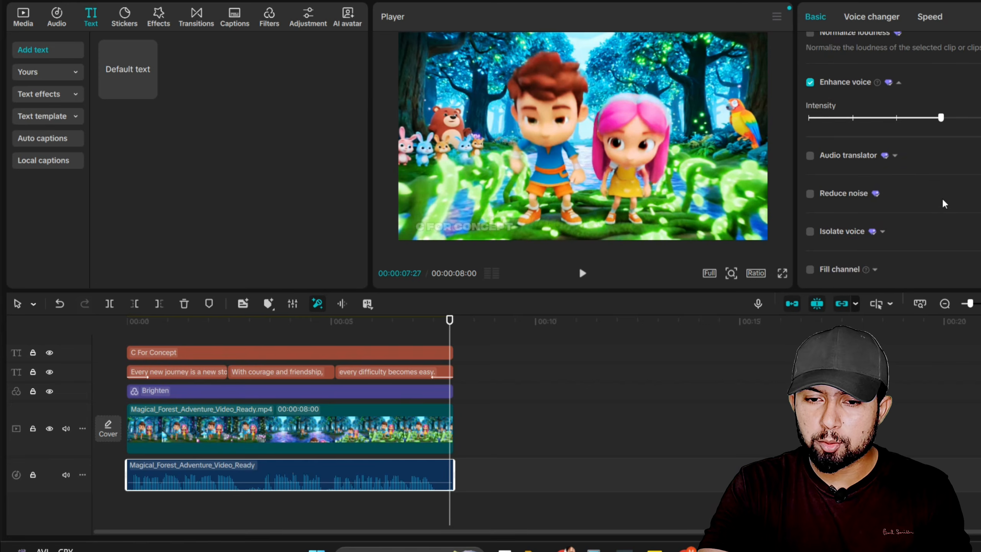
pyautogui.scroll(4, 879, 85)
pyautogui.click(871, 19)
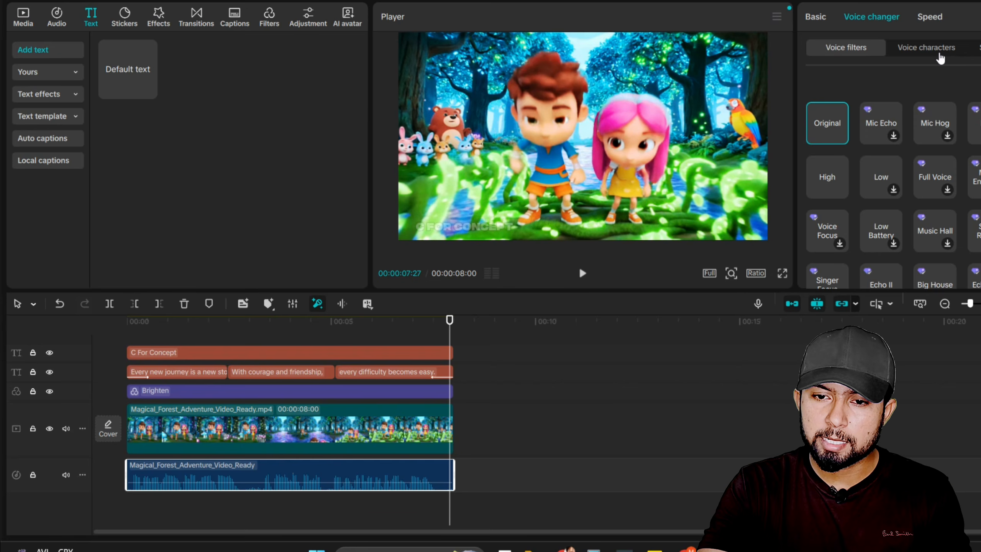
pyautogui.click(940, 57)
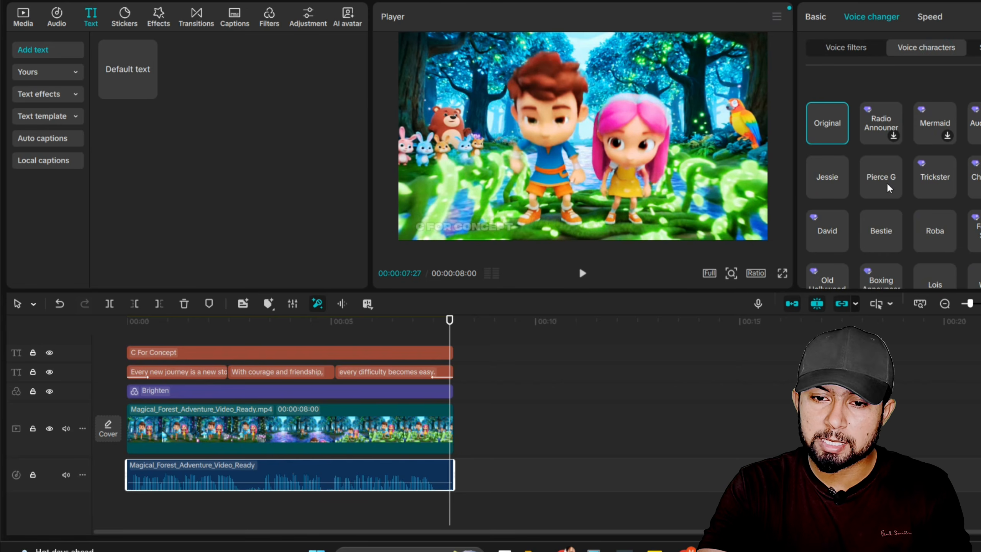
pyautogui.click(827, 177)
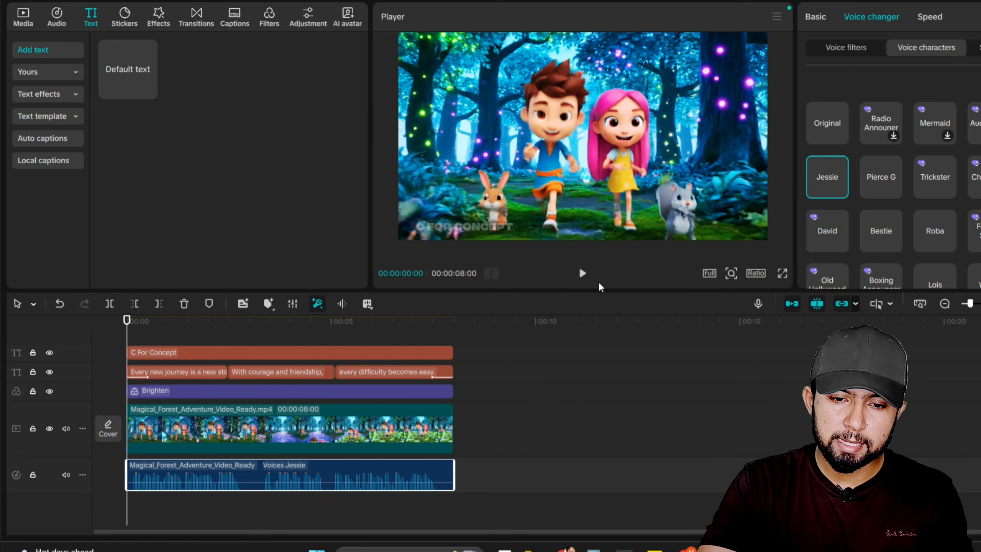
pyautogui.click(582, 274)
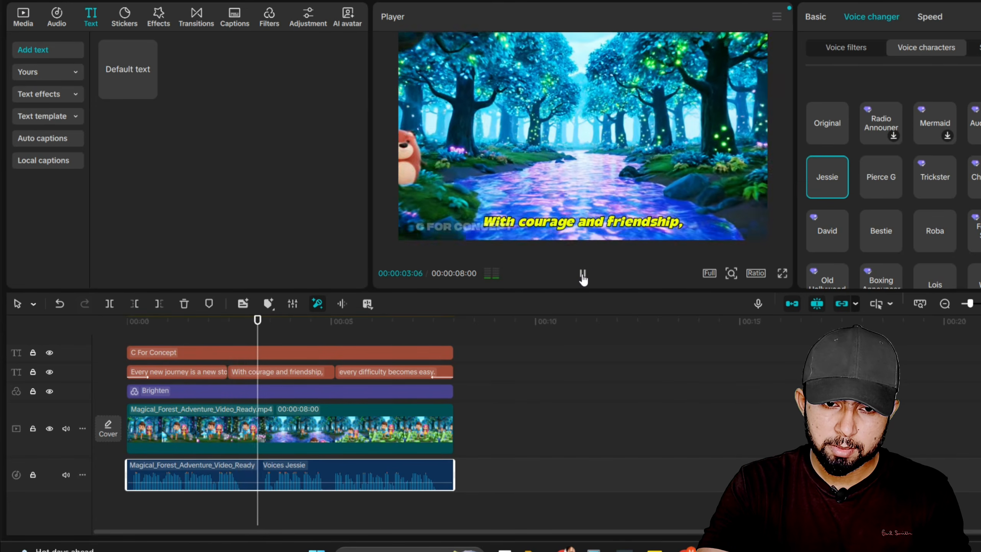
pyautogui.click(582, 275)
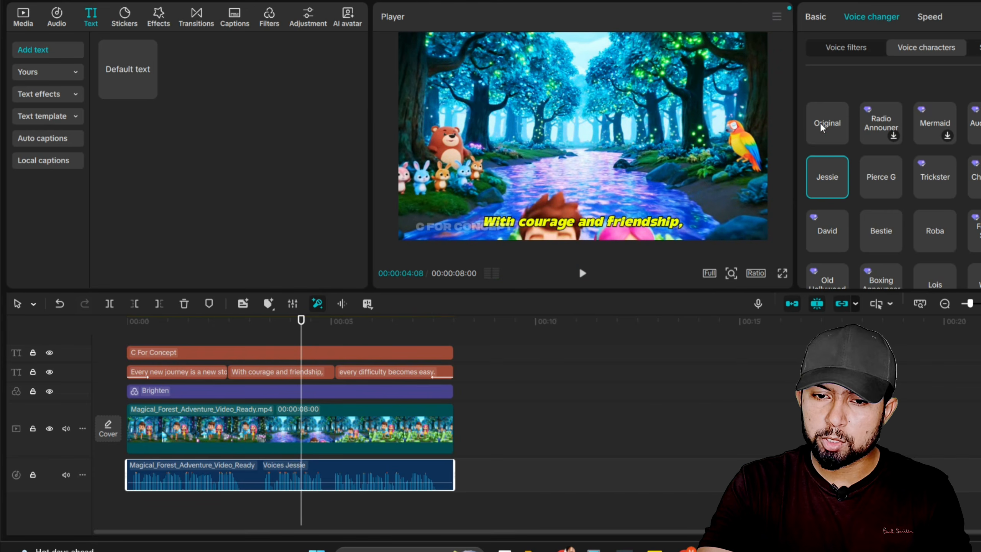
pyautogui.click(821, 128)
pyautogui.click(583, 274)
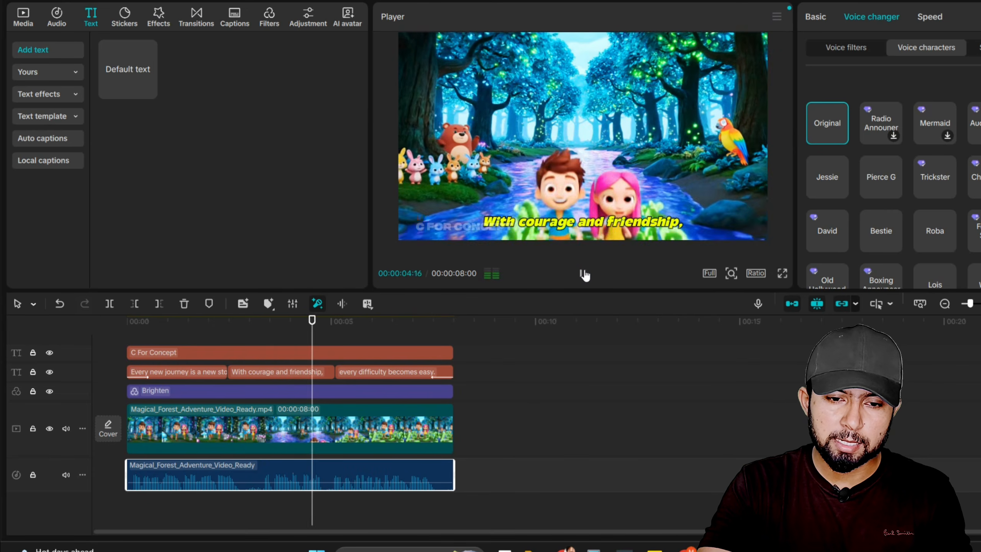
pyautogui.click(582, 273)
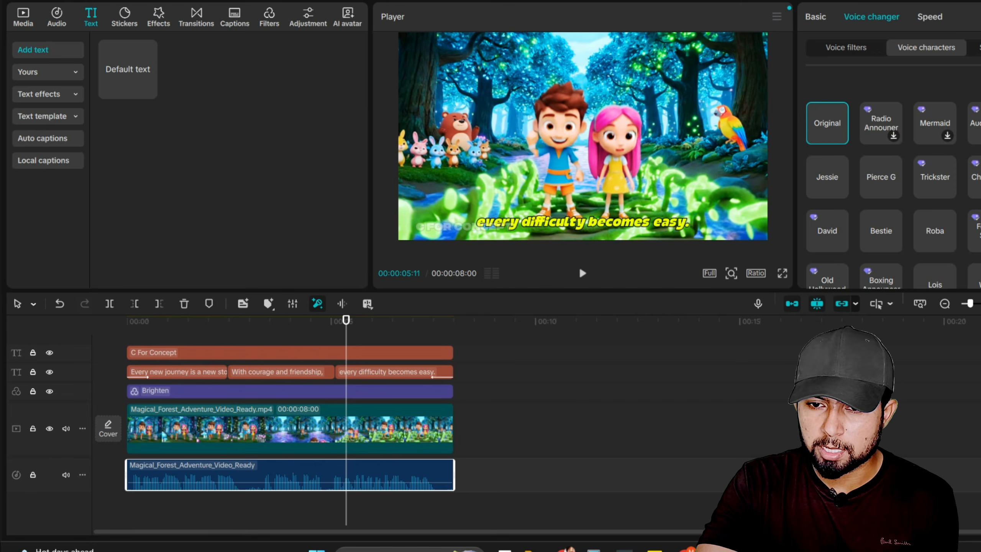
pyautogui.click(858, 48)
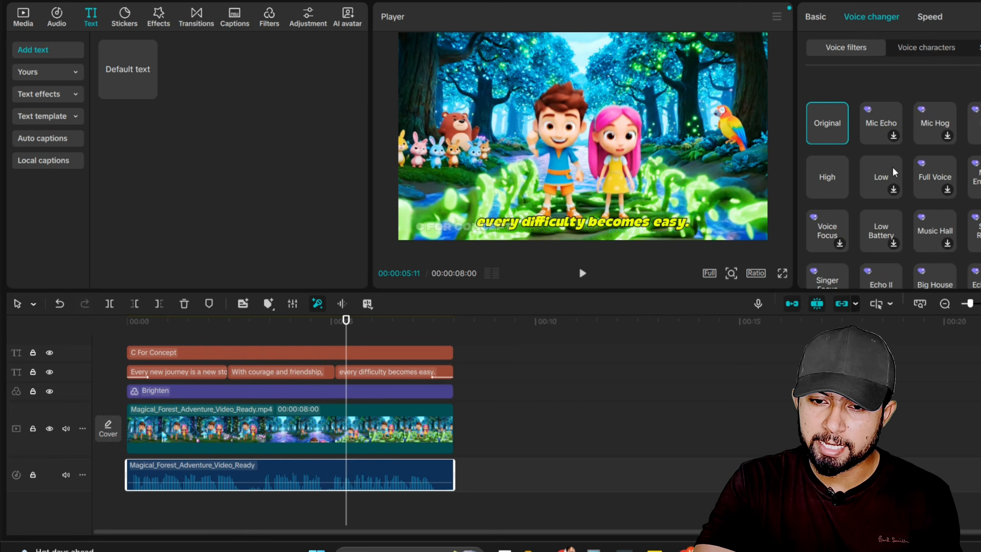
pyautogui.click(815, 20)
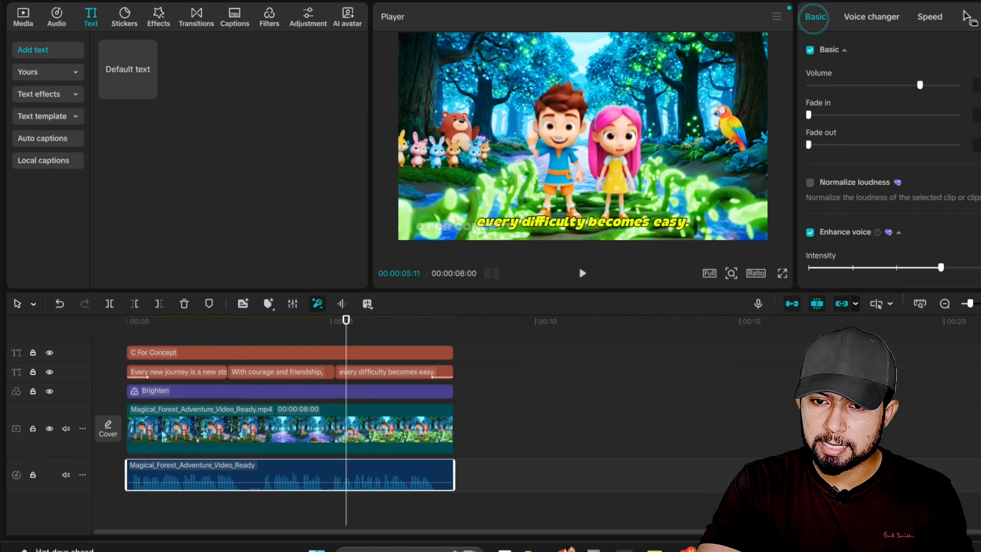
pyautogui.click(928, 17)
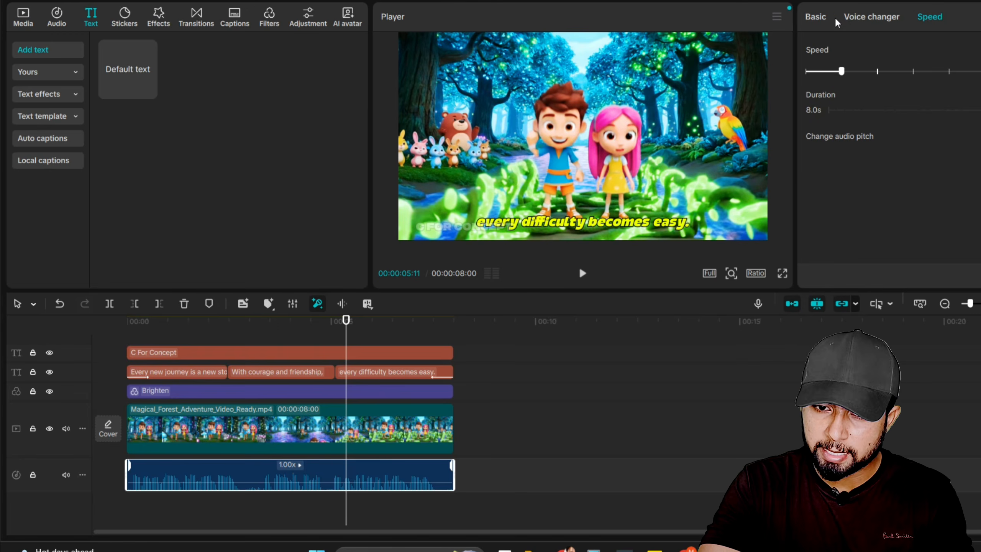
# Step: Add a short fade-in and a short fade-out to the separated forest audio
pyautogui.click(825, 20)
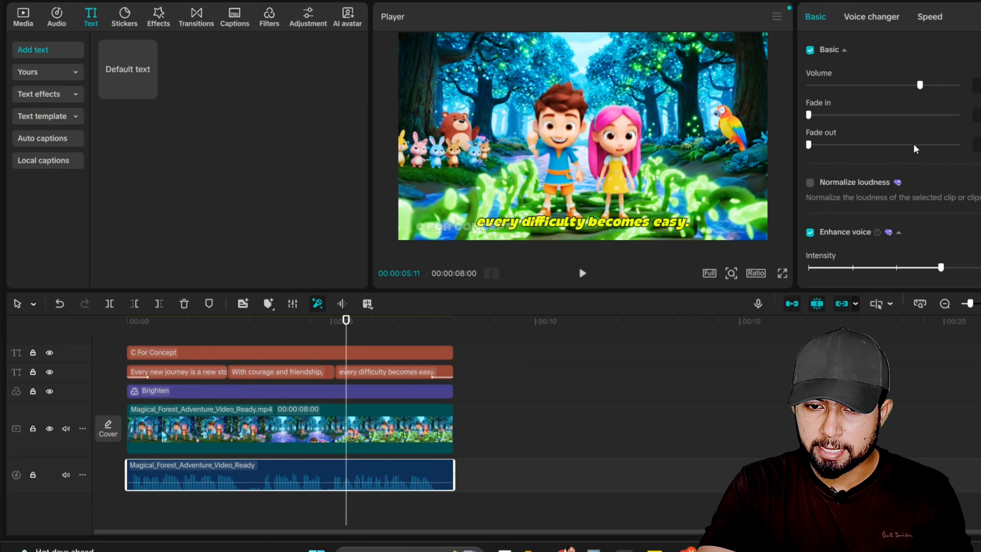
pyautogui.scroll(-2, 914, 149)
pyautogui.moveTo(809, 65)
pyautogui.mouseDown()
pyautogui.moveTo(824, 65)
pyautogui.moveTo(820, 95)
pyautogui.mouseUp()
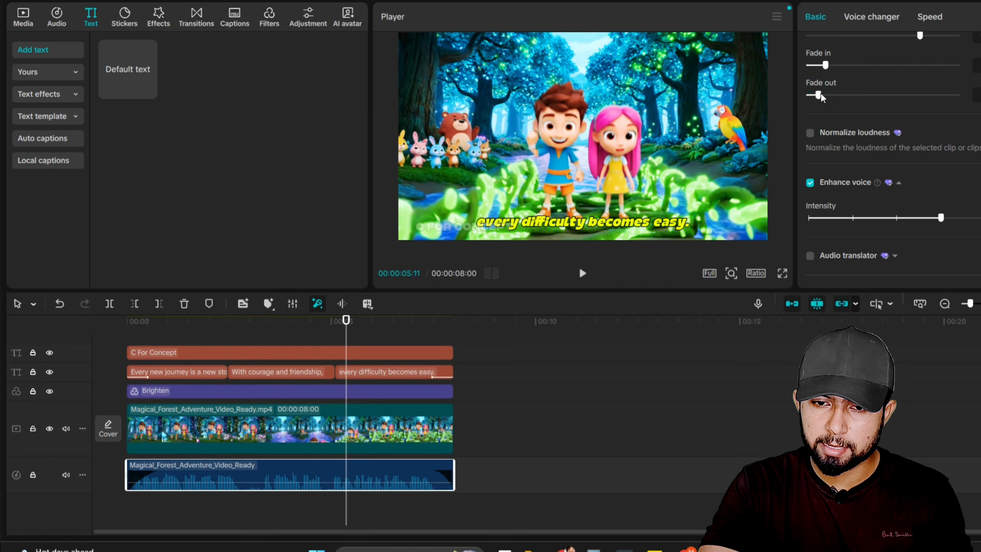
pyautogui.scroll(-2, 835, 176)
pyautogui.scroll(-2, 835, 176)
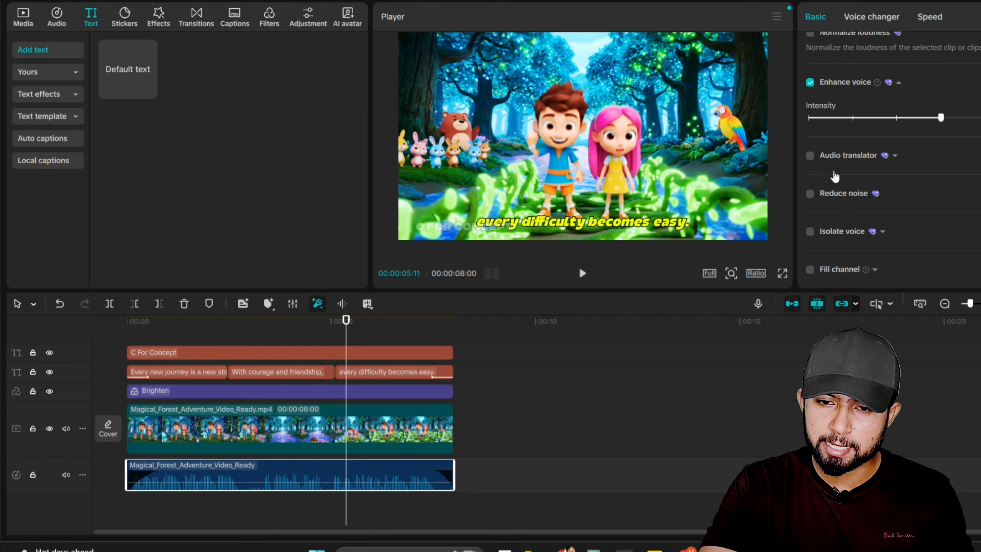
pyautogui.moveTo(354, 325); pyautogui.dragTo(120, 329)
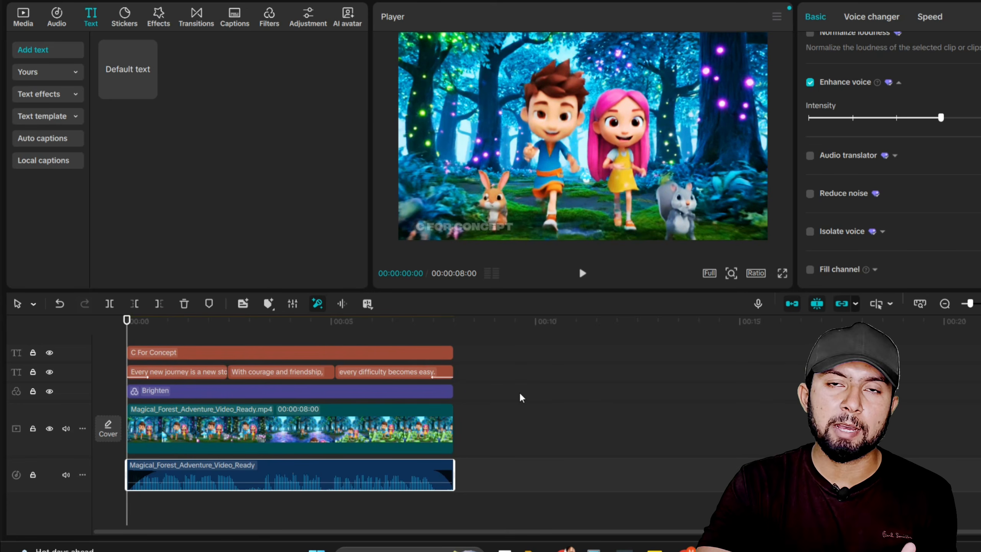
pyautogui.scroll(1, 522, 398)
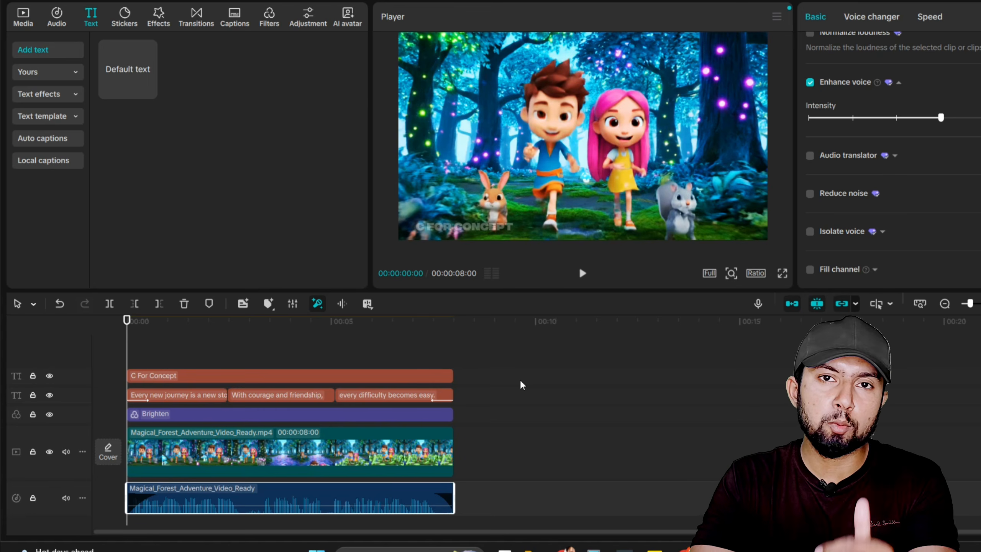
pyautogui.scroll(-1, 525, 380)
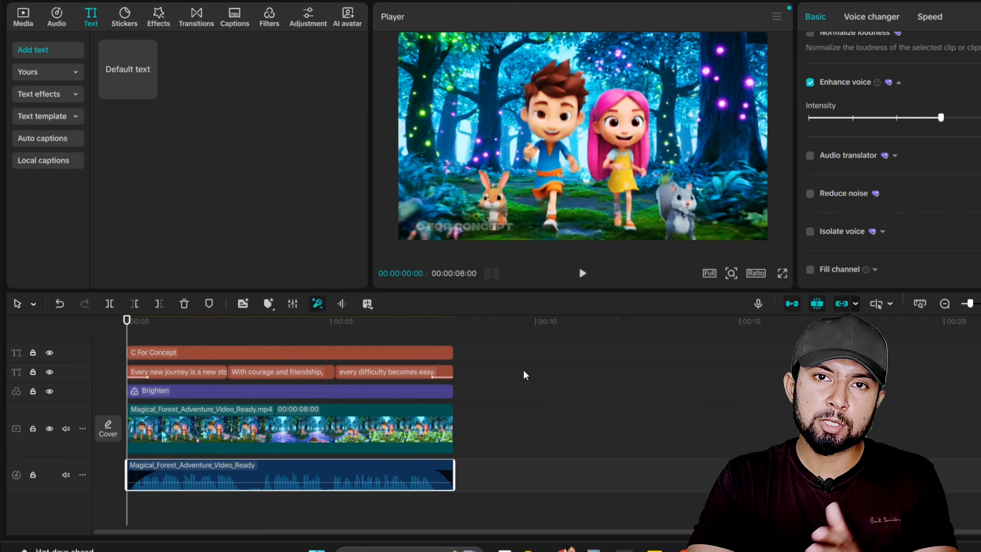
# Step: Append the Create_a_colorful classroom clip and the A_fastpace clip after the forest clip on the main video track
pyautogui.click(525, 375)
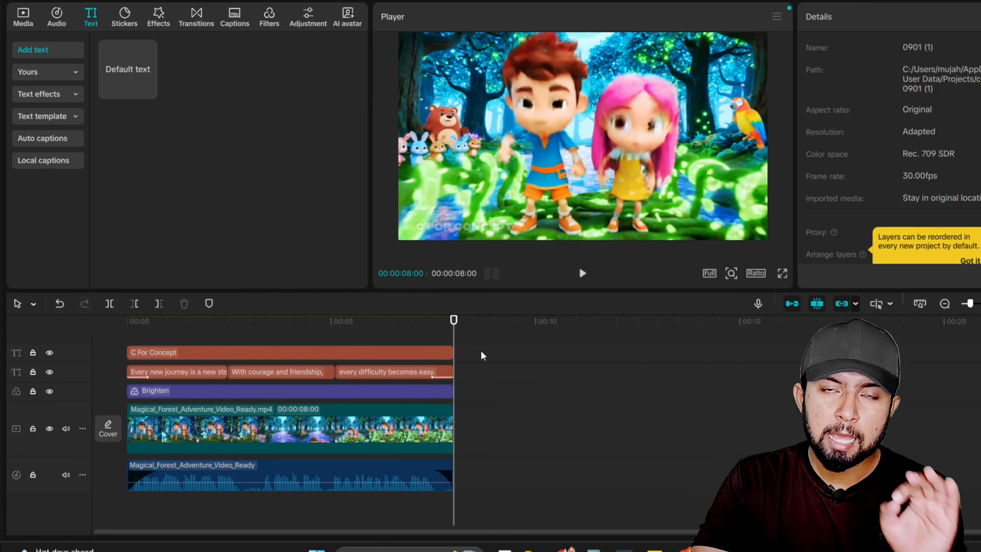
pyautogui.click(23, 17)
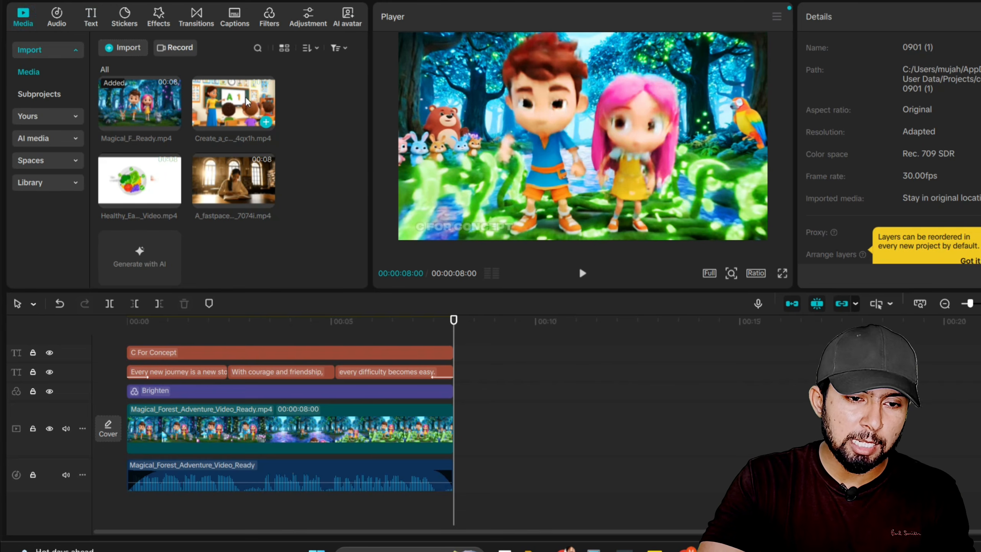
pyautogui.moveTo(247, 101); pyautogui.dragTo(481, 429)
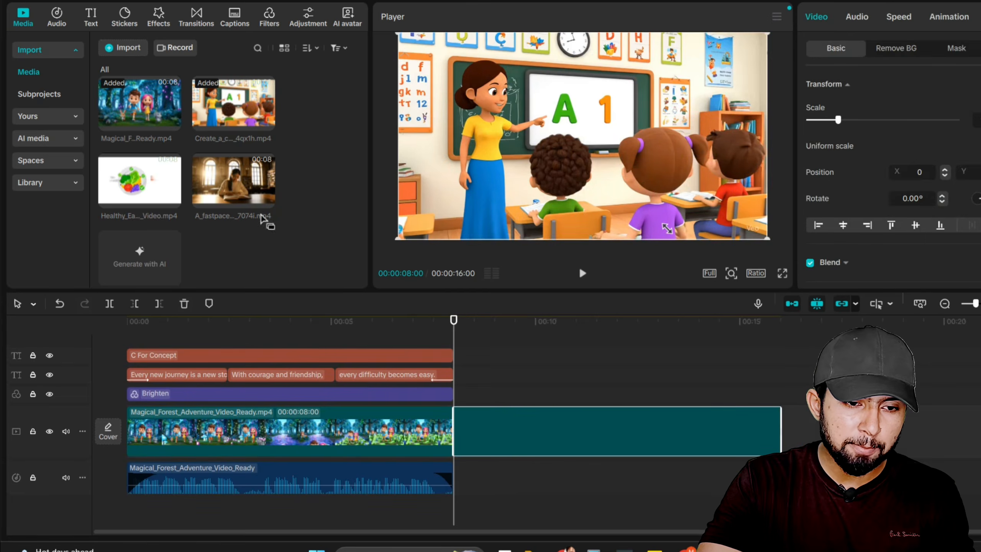
pyautogui.moveTo(224, 180); pyautogui.dragTo(723, 425)
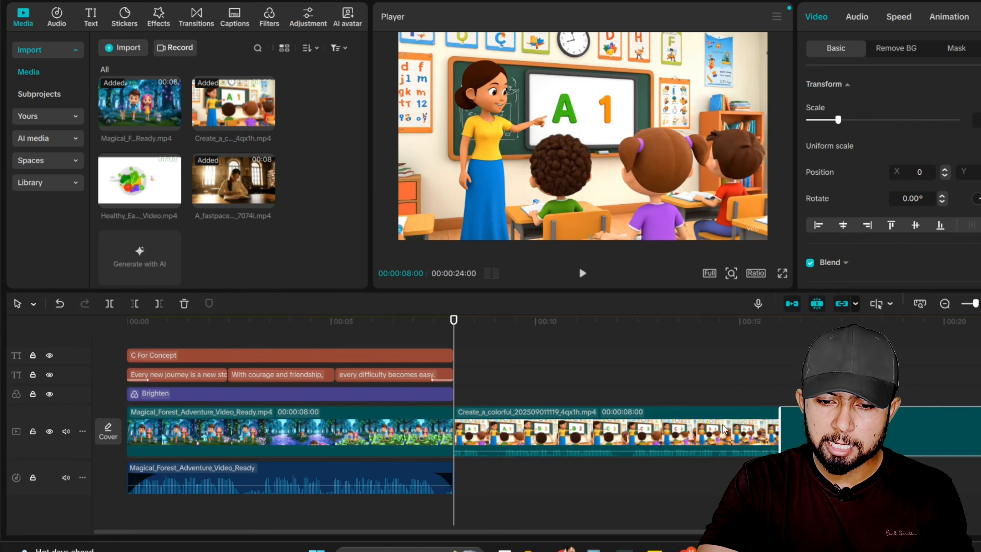
# Step: Add the Bottom Right transition at both cuts, before and after the classroom clip
pyautogui.click(488, 444)
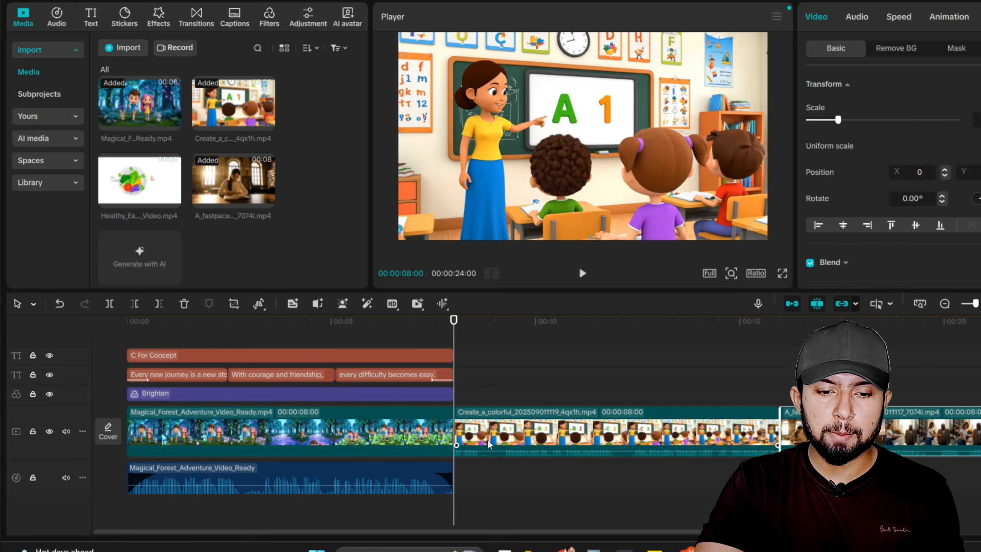
pyautogui.click(158, 16)
pyautogui.click(193, 16)
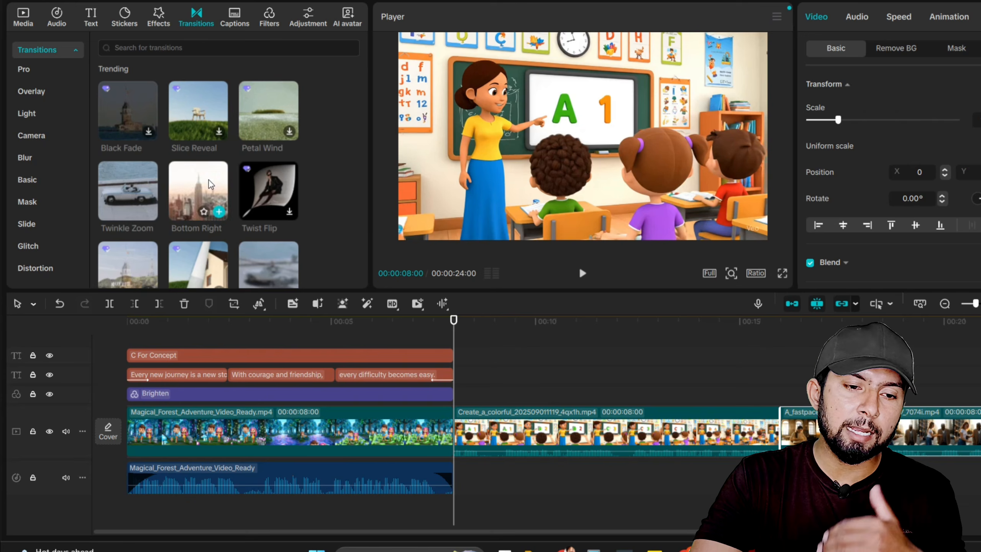
pyautogui.moveTo(198, 189); pyautogui.dragTo(454, 431)
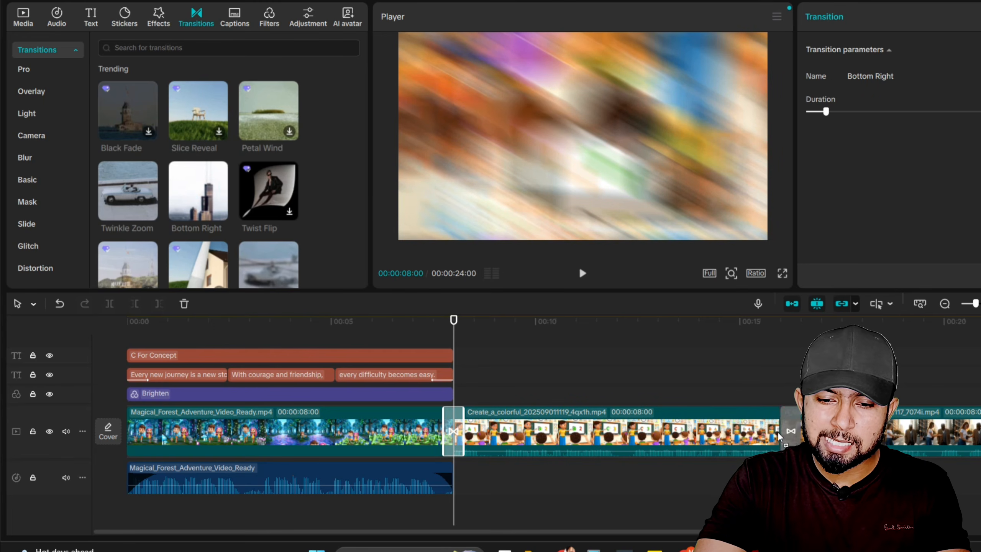
pyautogui.moveTo(779, 437); pyautogui.dragTo(780, 436)
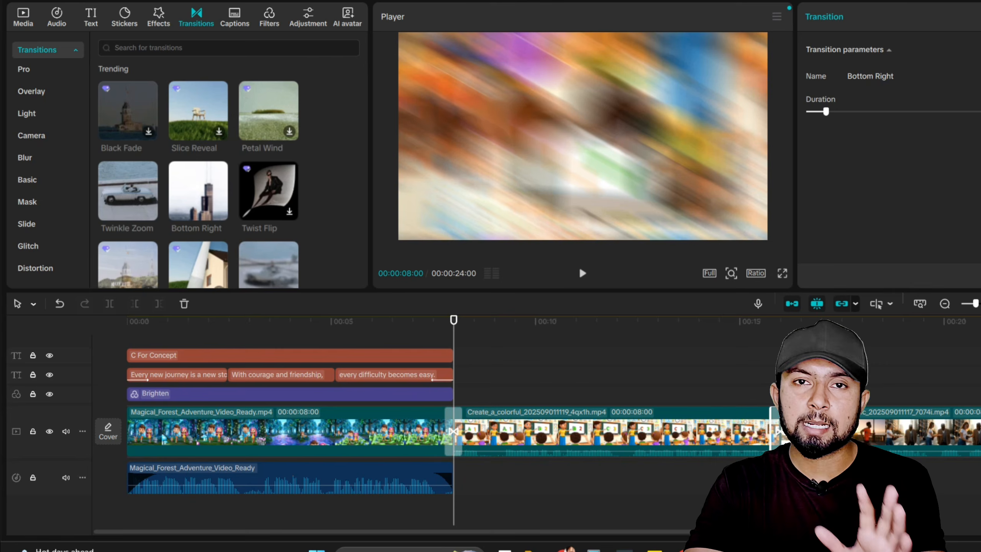
# Step: Return the playhead to the second caption in the forest clip and open the project's export settings
pyautogui.click(640, 381)
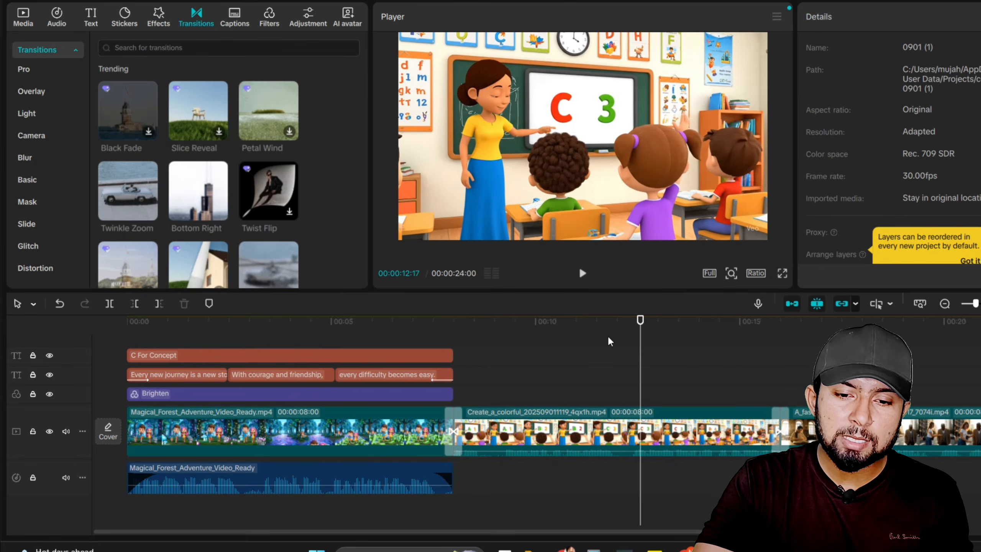
pyautogui.moveTo(640, 322); pyautogui.dragTo(237, 322)
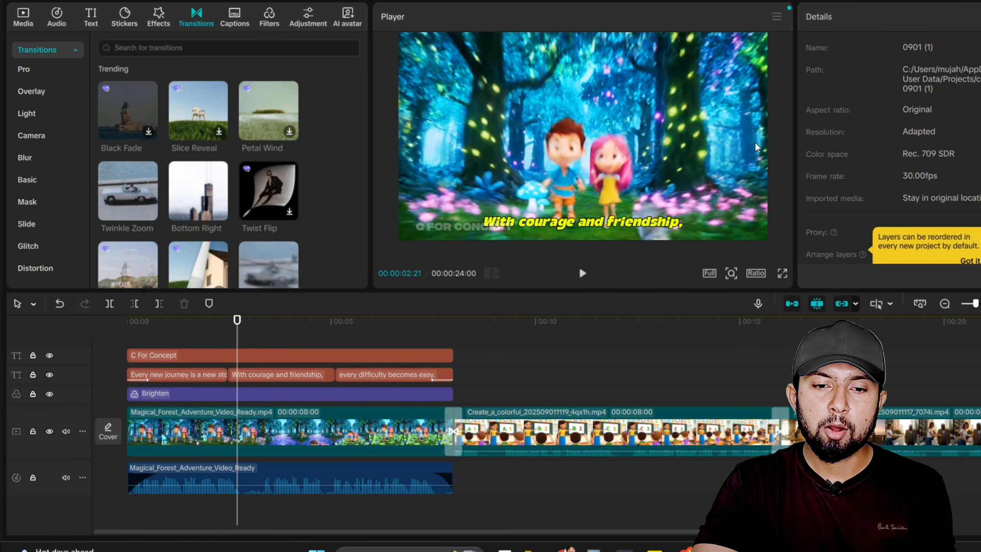
pyautogui.click(967, 2)
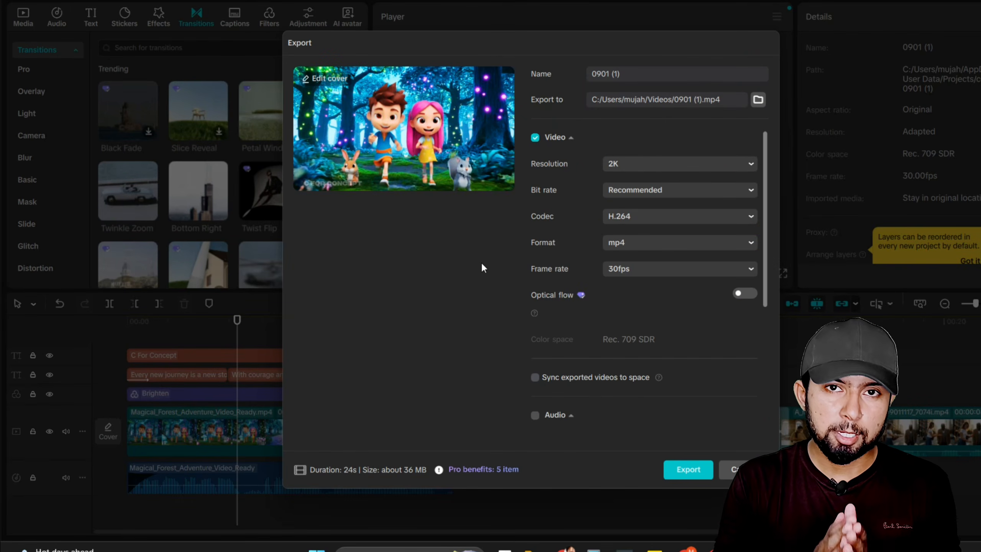